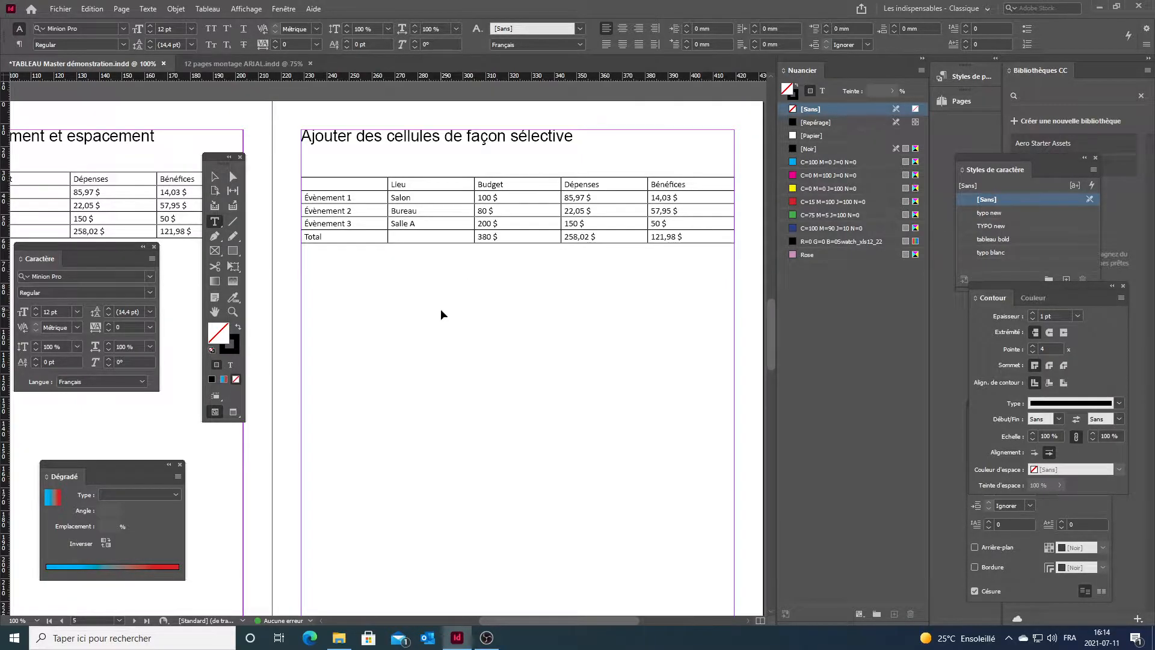
Duplicate the table below the original, and select the copy's Total row and its first column in turn.
drag(510, 203, 505, 359)
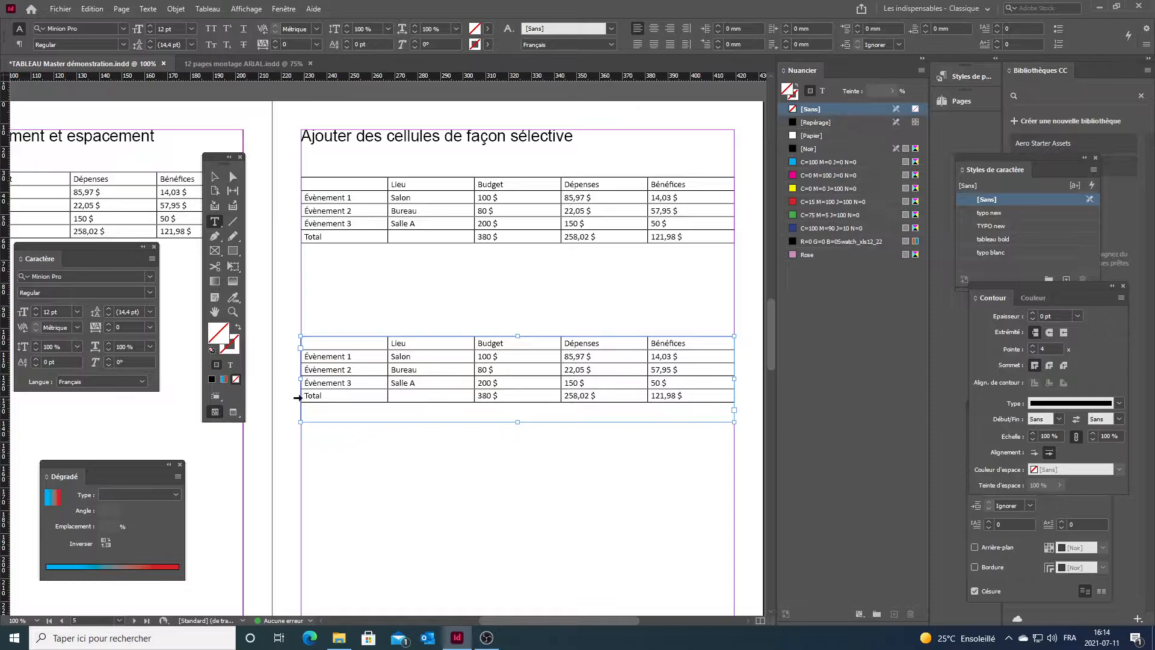
click(297, 395)
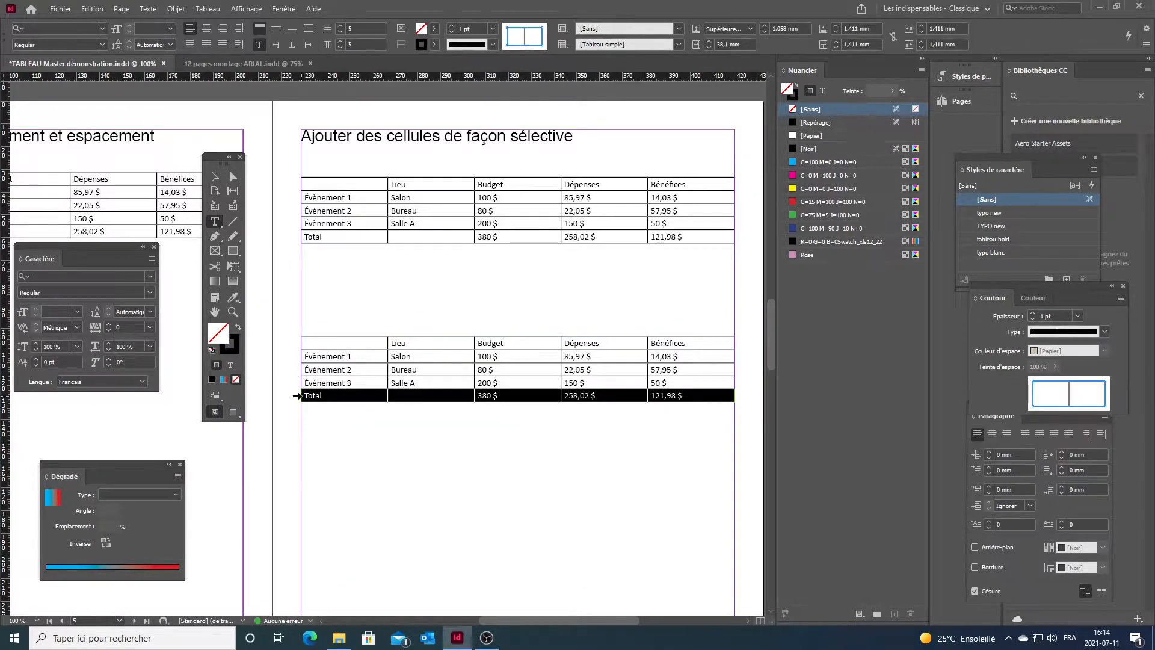
click(296, 333)
click(327, 331)
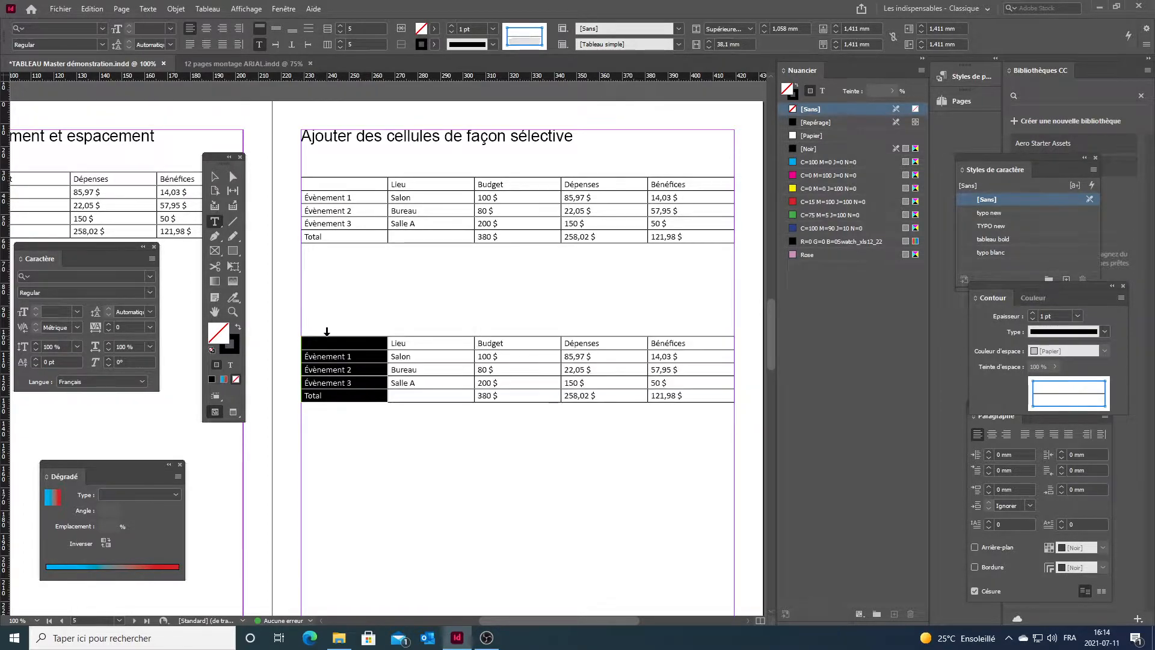
Insert 1 row below the Total row of the lower table.
click(295, 393)
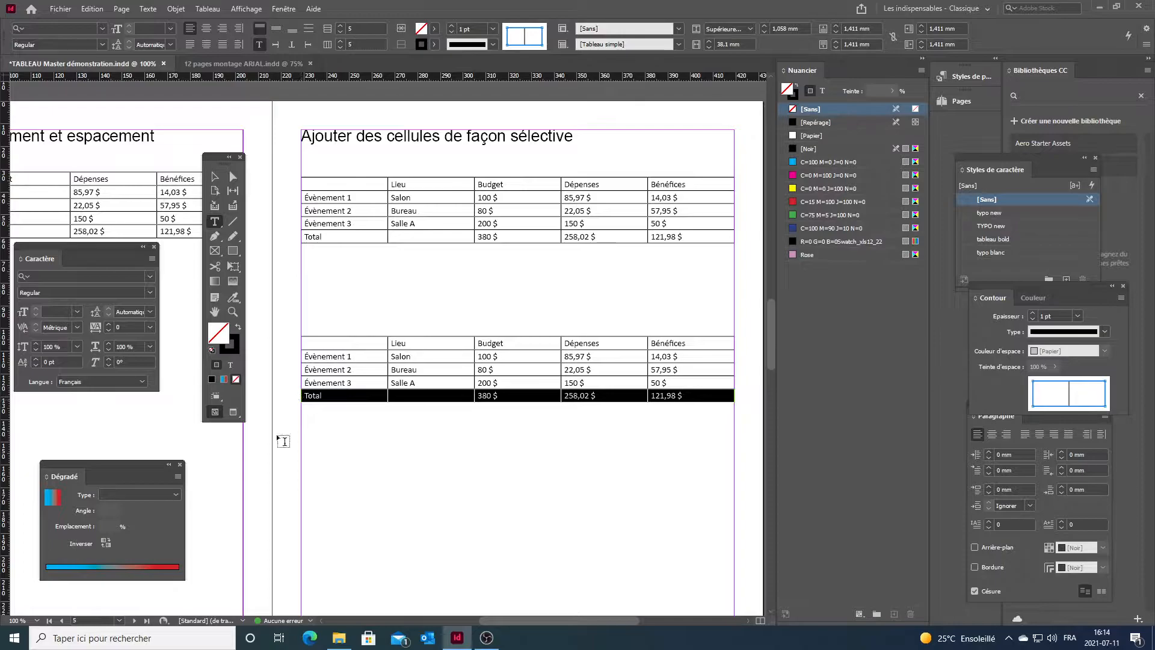
right_click(309, 399)
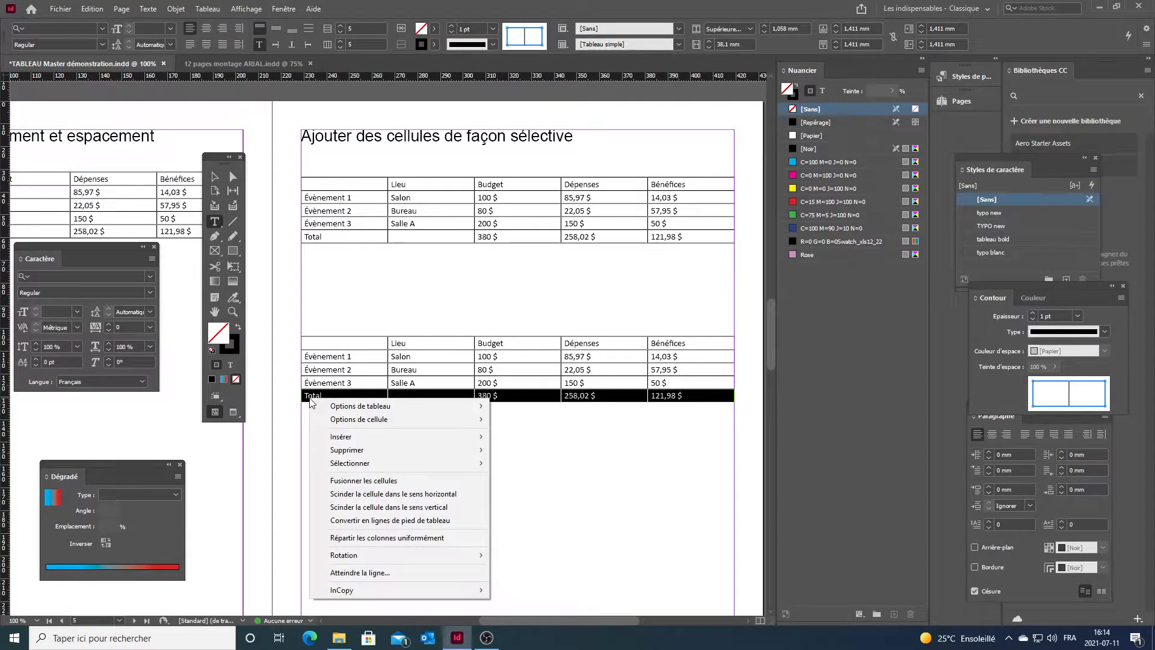
mouse_move(393, 434)
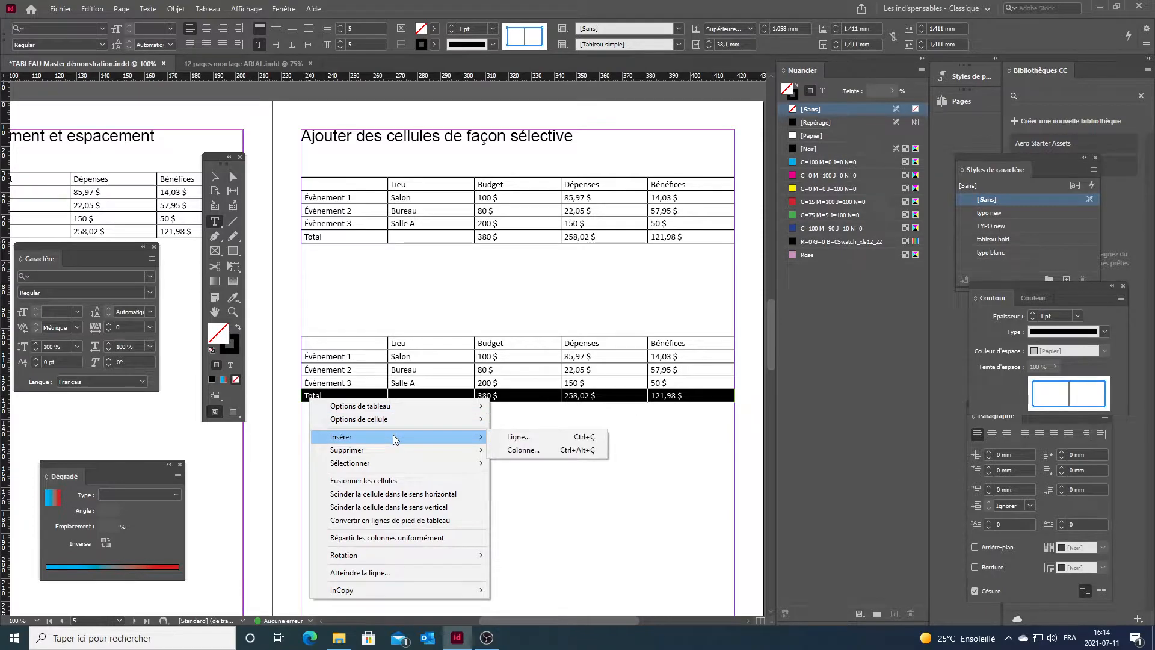
click(521, 442)
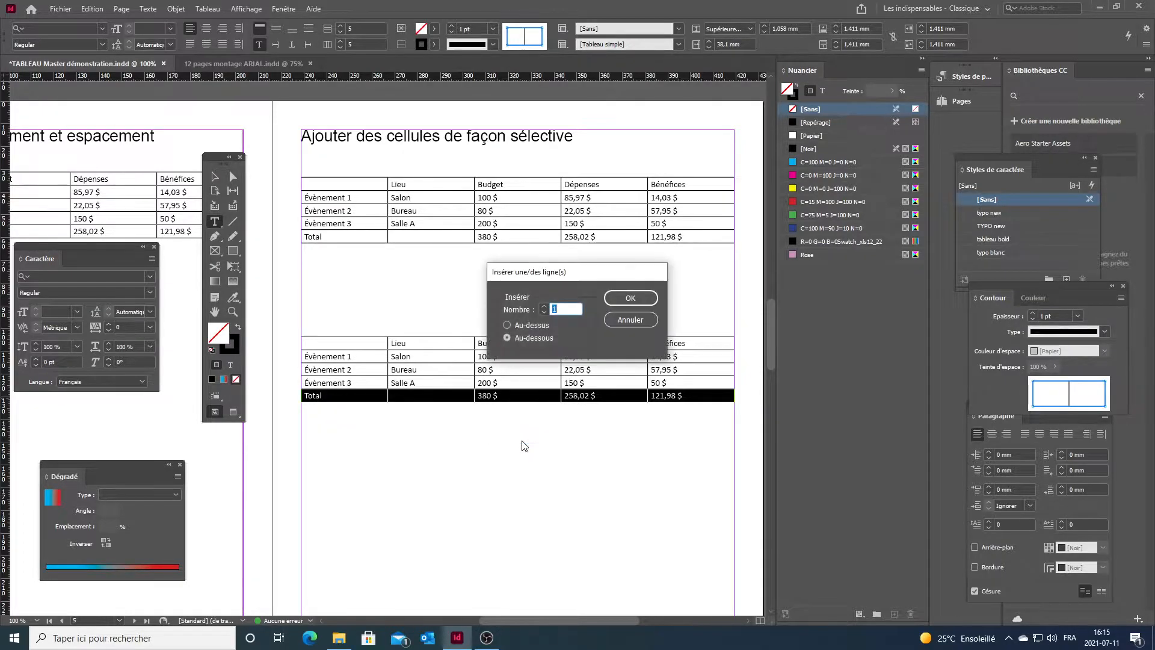
click(544, 307)
click(544, 312)
click(544, 312)
click(544, 312)
click(543, 312)
click(634, 298)
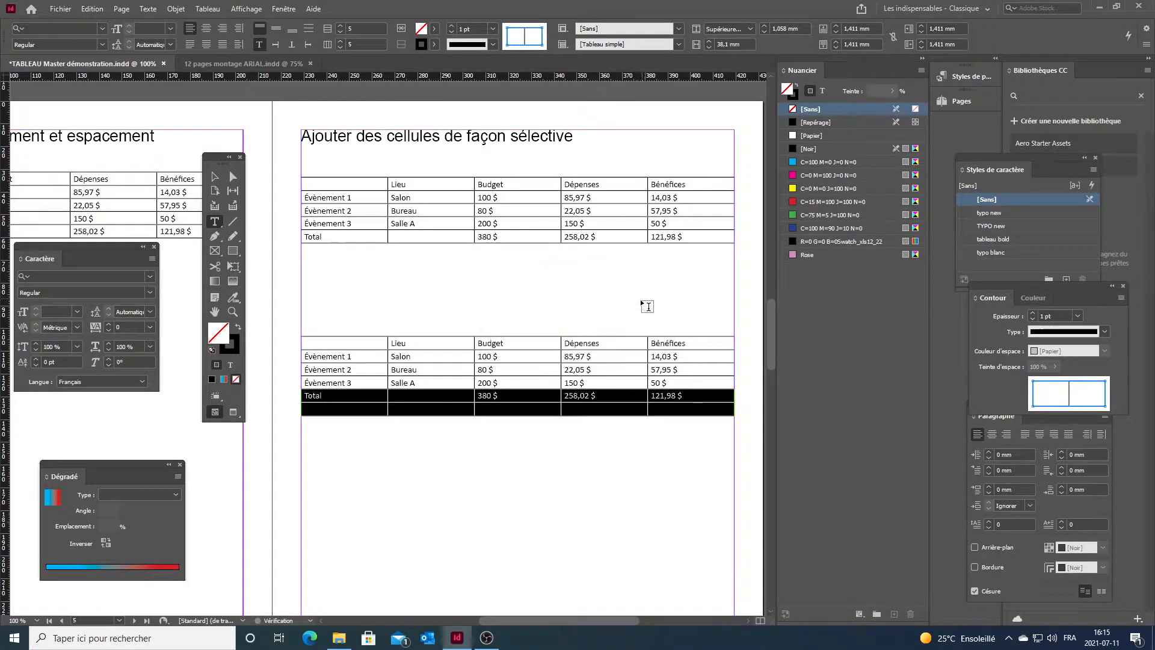
Fill the new bottom row with "Total 1", "Total 2" and "Total 3" under Budget, Dépenses and Bénéfices.
click(491, 411)
text(Total 1)
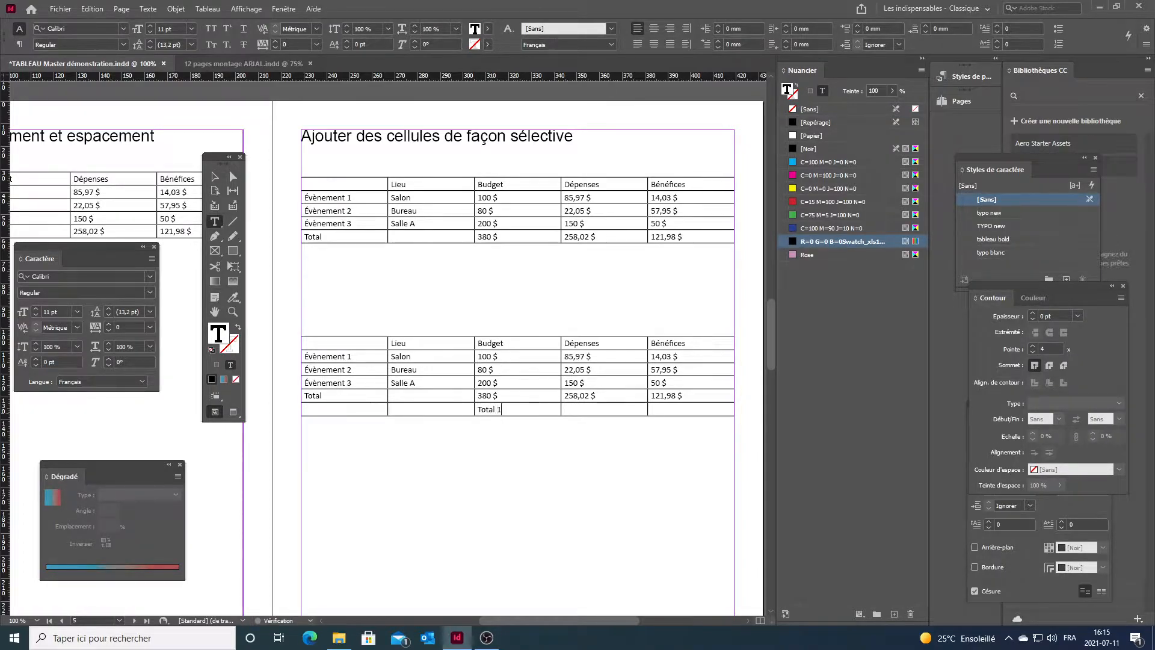
text(Toat)
key(BackSpace)
key(BackSpace)
key(BackSpace)
text(tal 2)
click(563, 423)
text(Total)
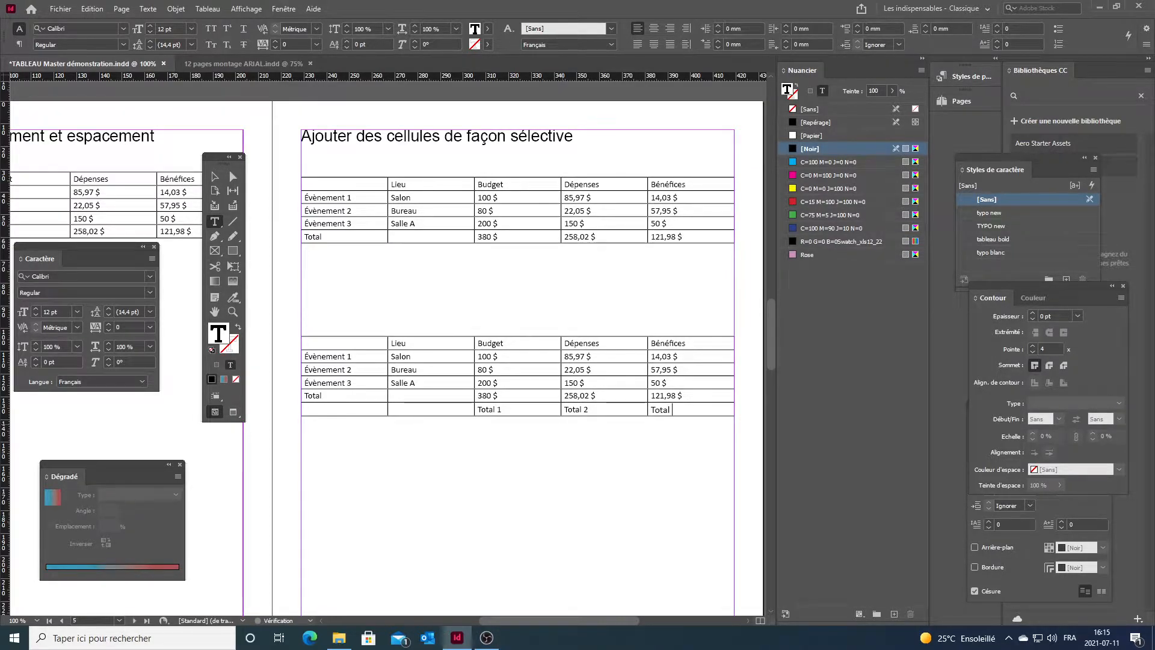
click(569, 470)
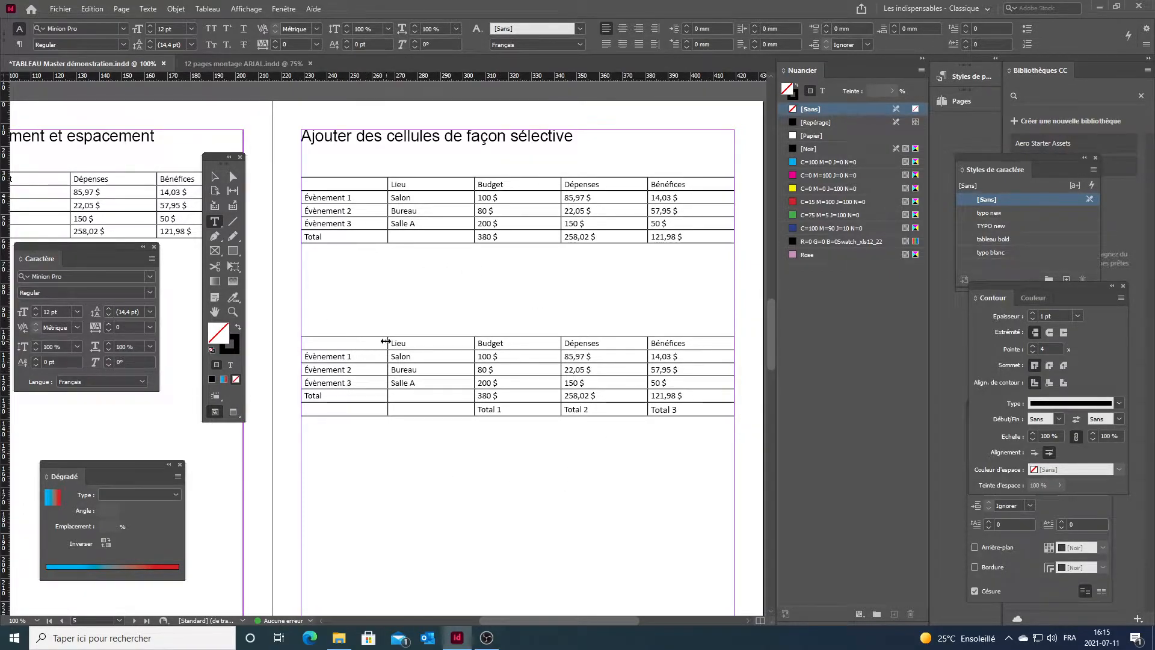
Remove the stroke around the empty first cell of the lower table's header row.
click(326, 344)
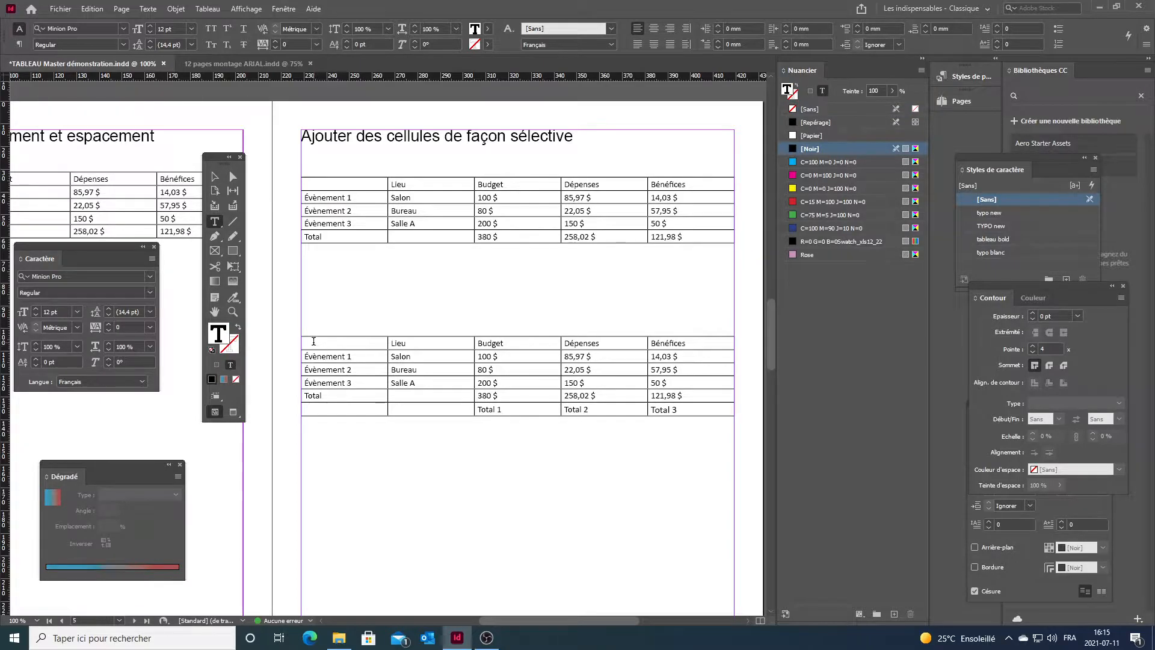
drag(322, 342, 301, 343)
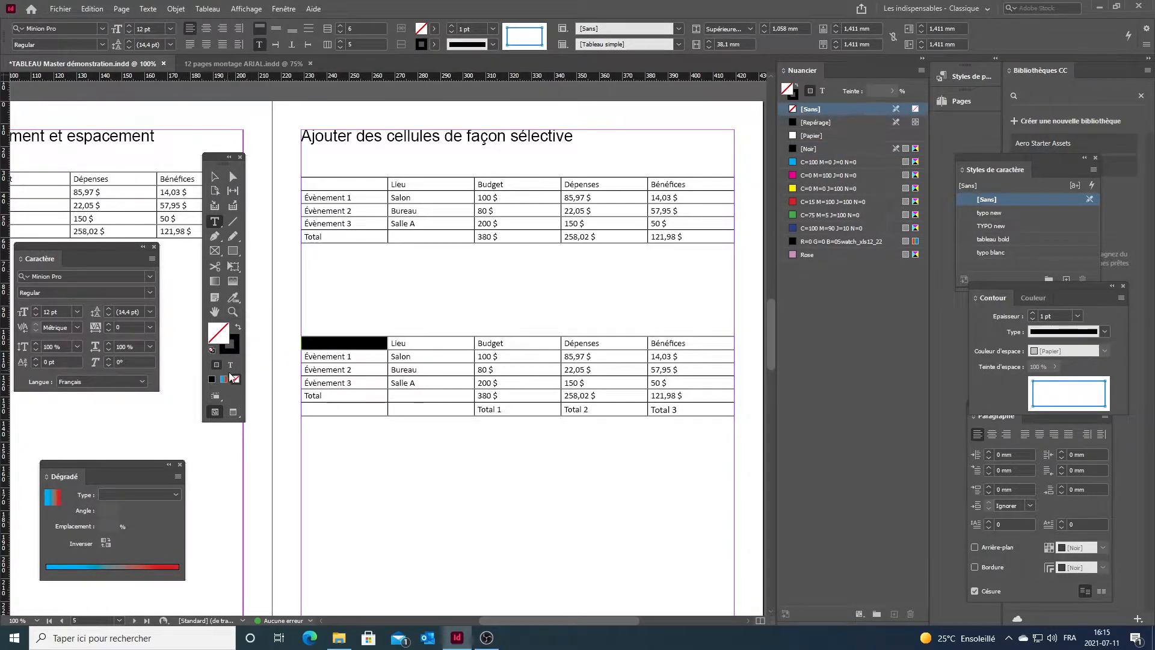
click(232, 345)
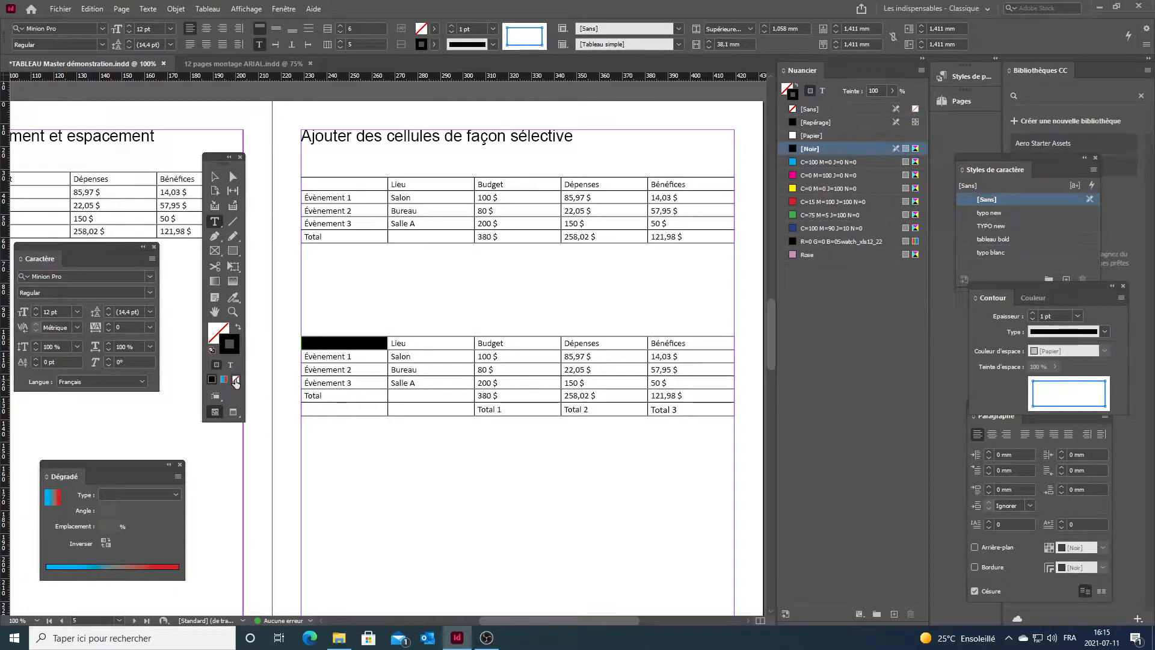
click(236, 380)
click(412, 309)
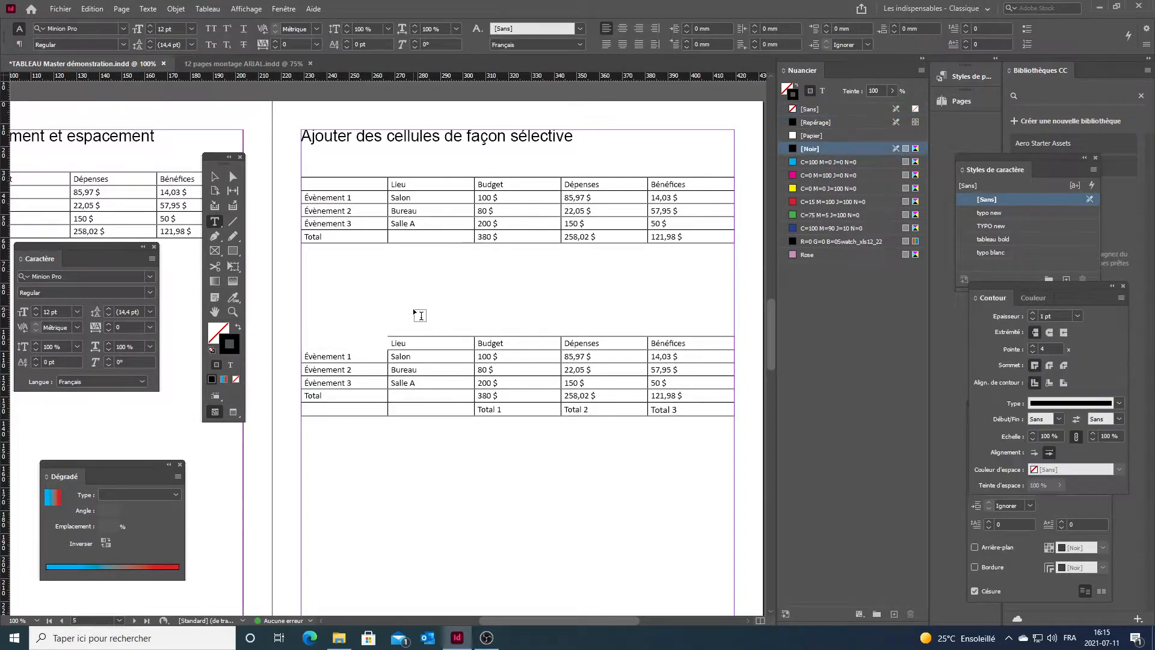
Remove the stroke around the two empty cells at the start of the lower table's last row.
drag(468, 408, 310, 409)
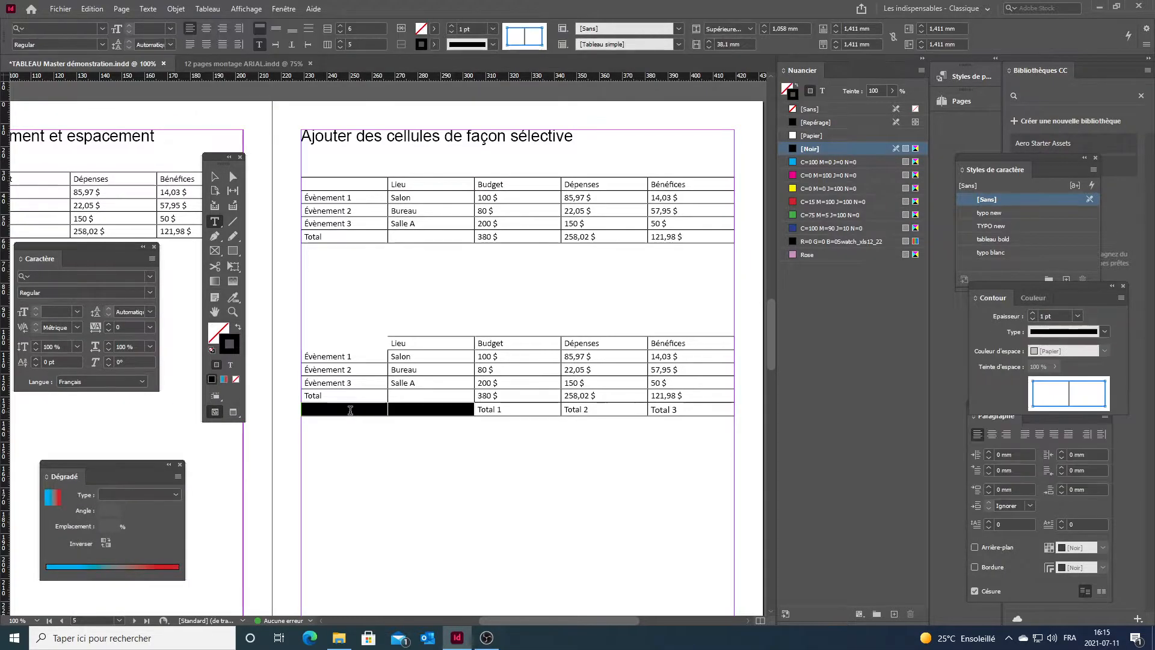
click(237, 380)
click(473, 459)
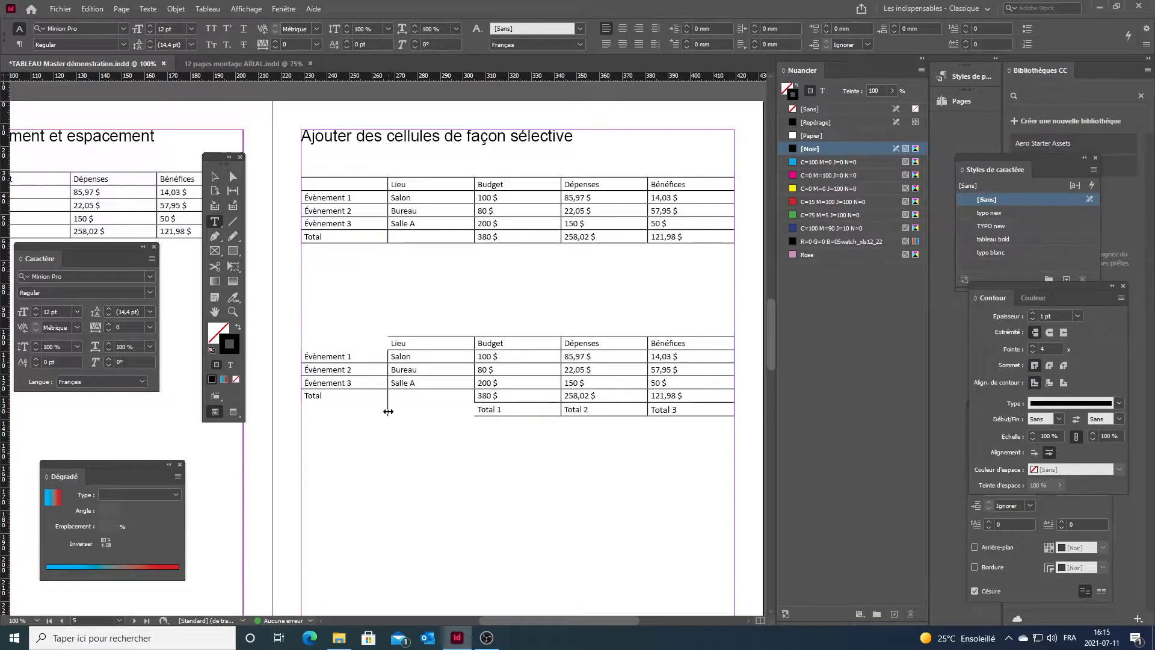
Set the stroke type of the two empty cells in the last row to Sans in the cell options.
drag(393, 408, 385, 409)
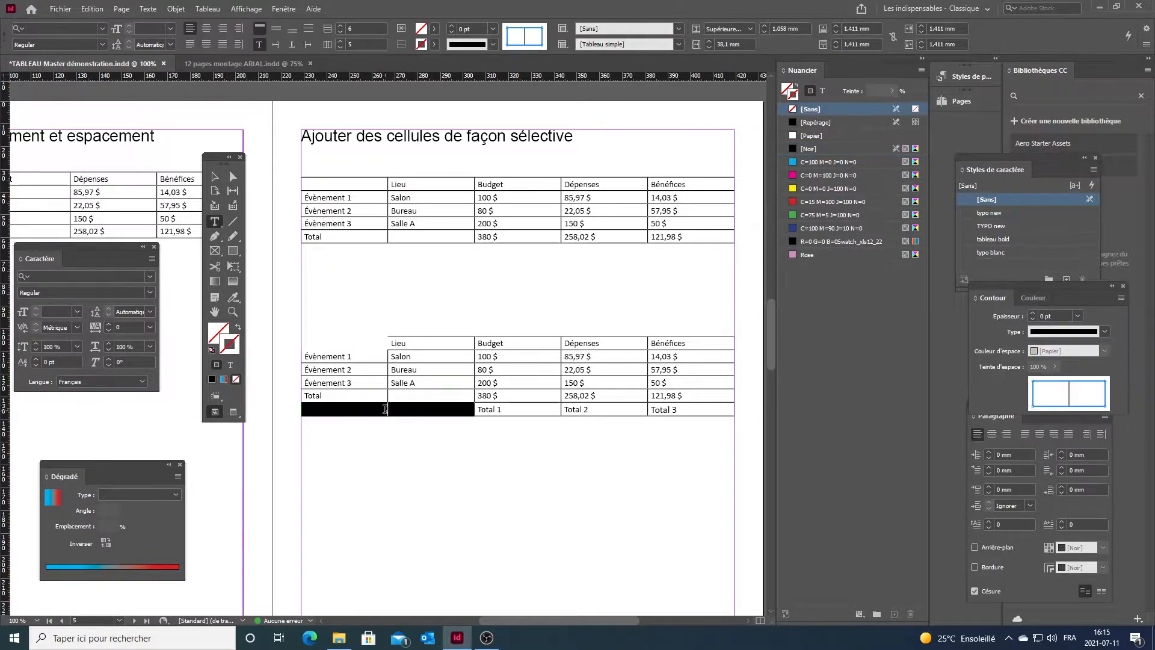
right_click(393, 413)
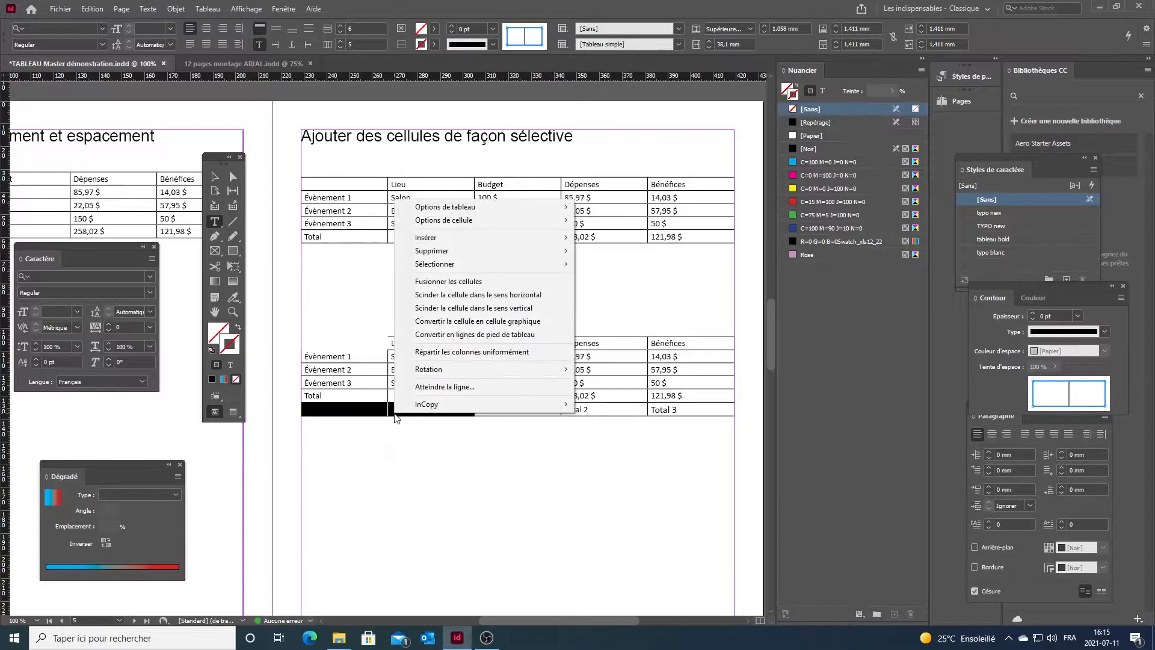
mouse_move(507, 220)
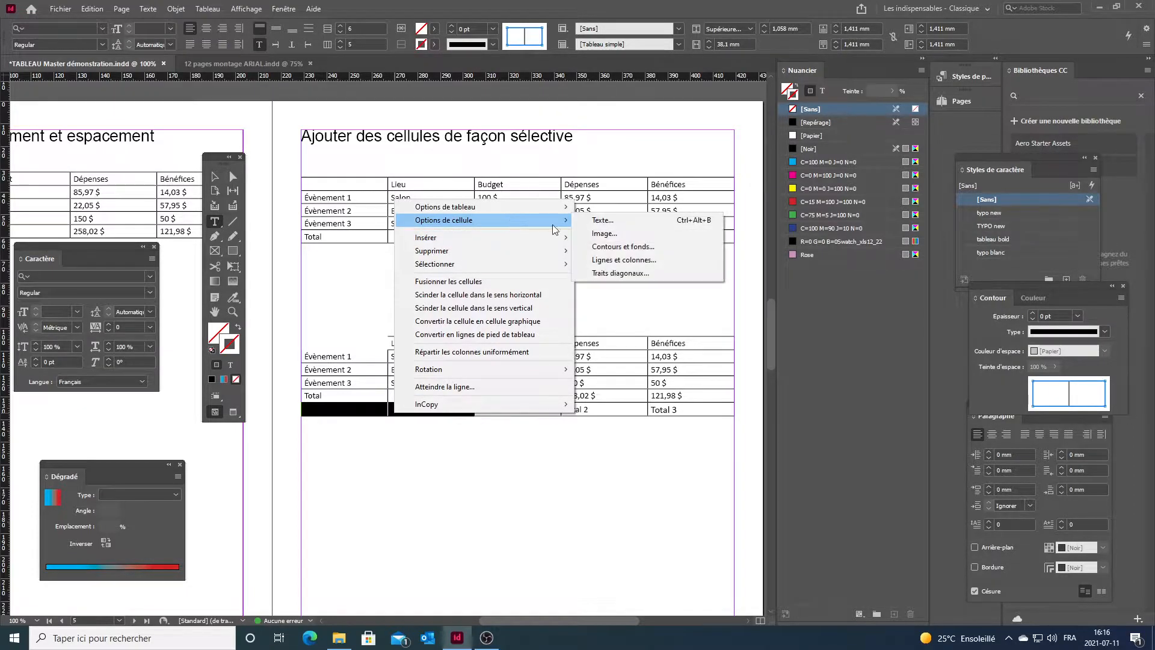
click(605, 247)
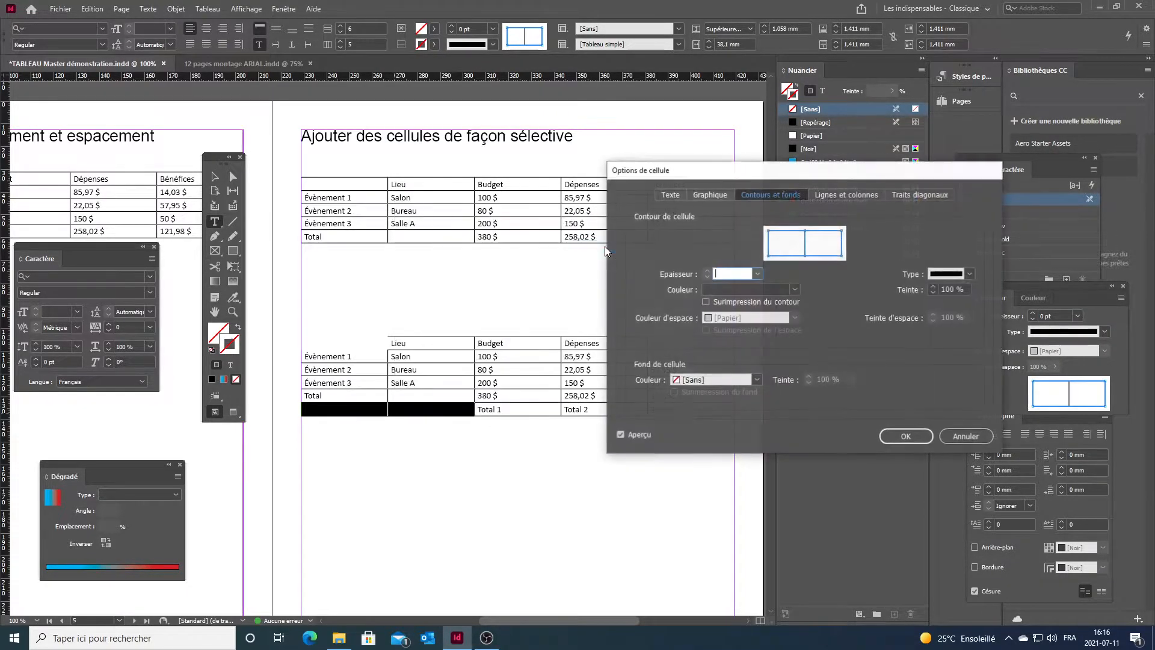
click(969, 274)
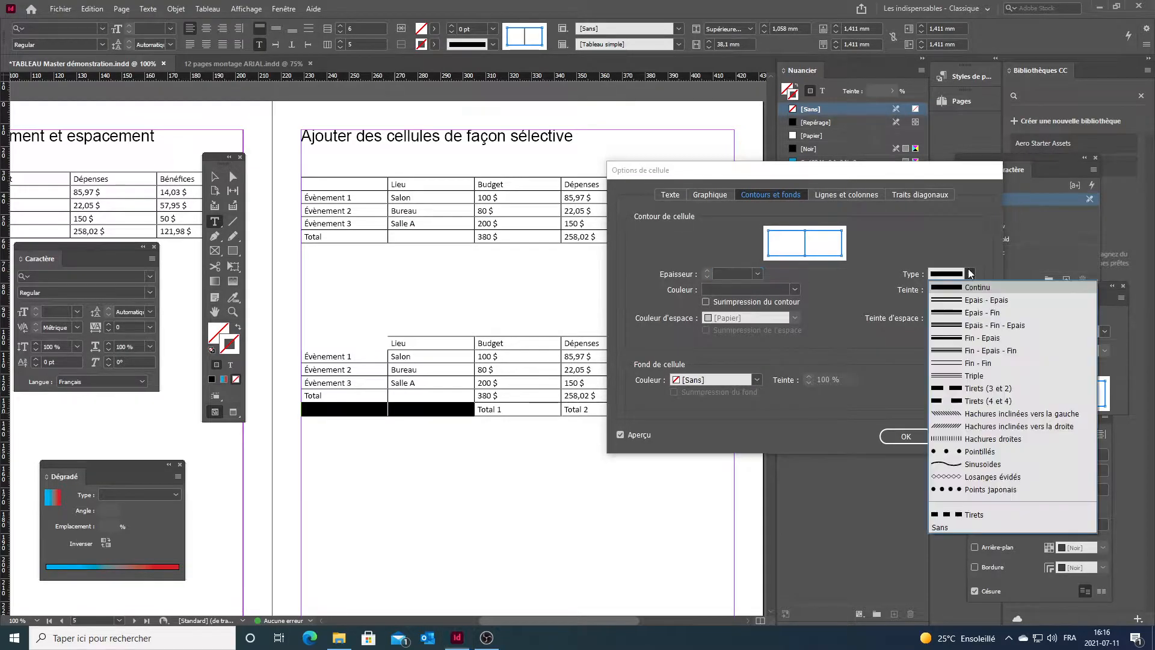
click(959, 529)
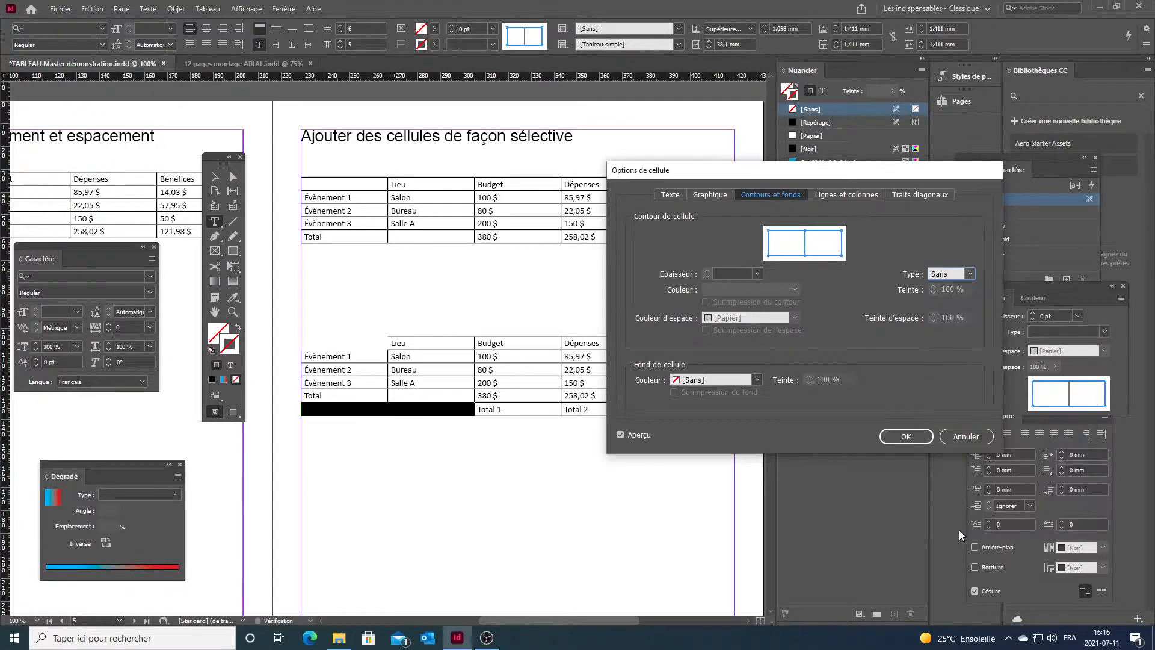
click(912, 439)
click(559, 506)
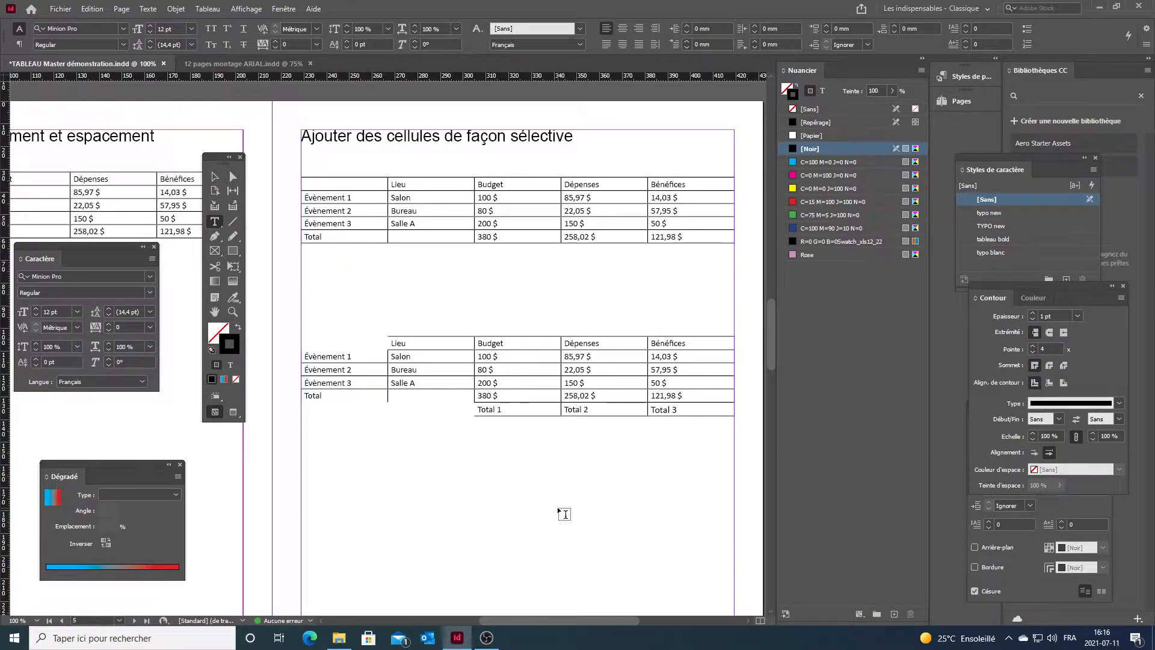
Give the Lieu header cell of the lower table a 1 pt [Noir] border on all sides through the cell options.
click(439, 342)
drag(440, 343, 388, 344)
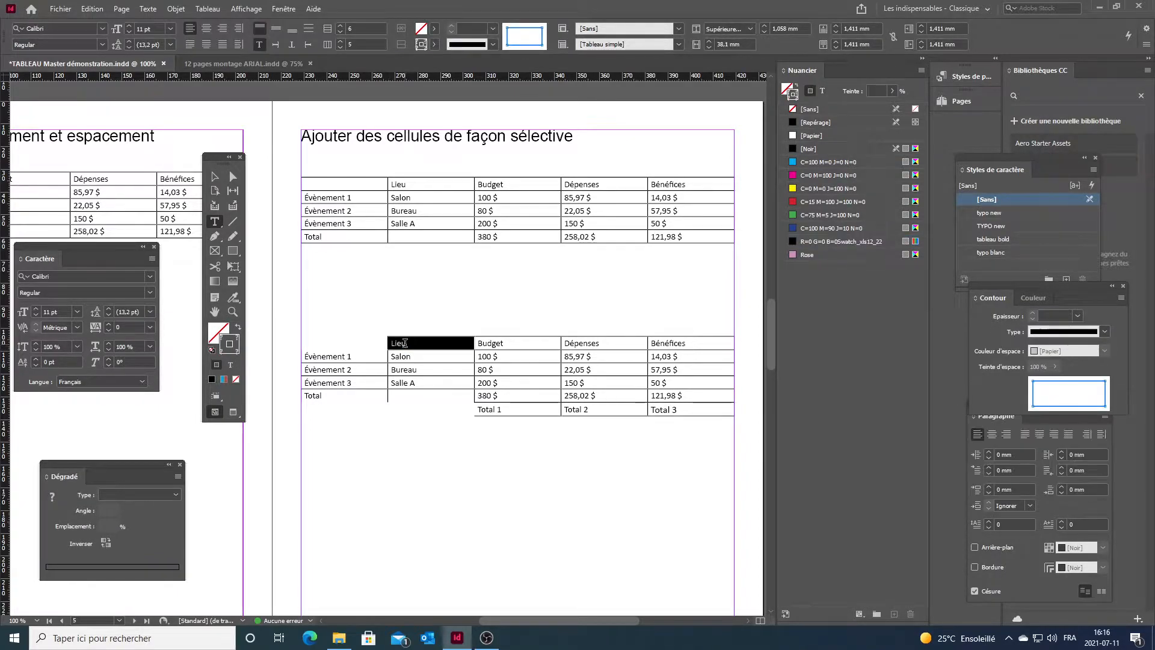
right_click(431, 347)
mouse_move(492, 367)
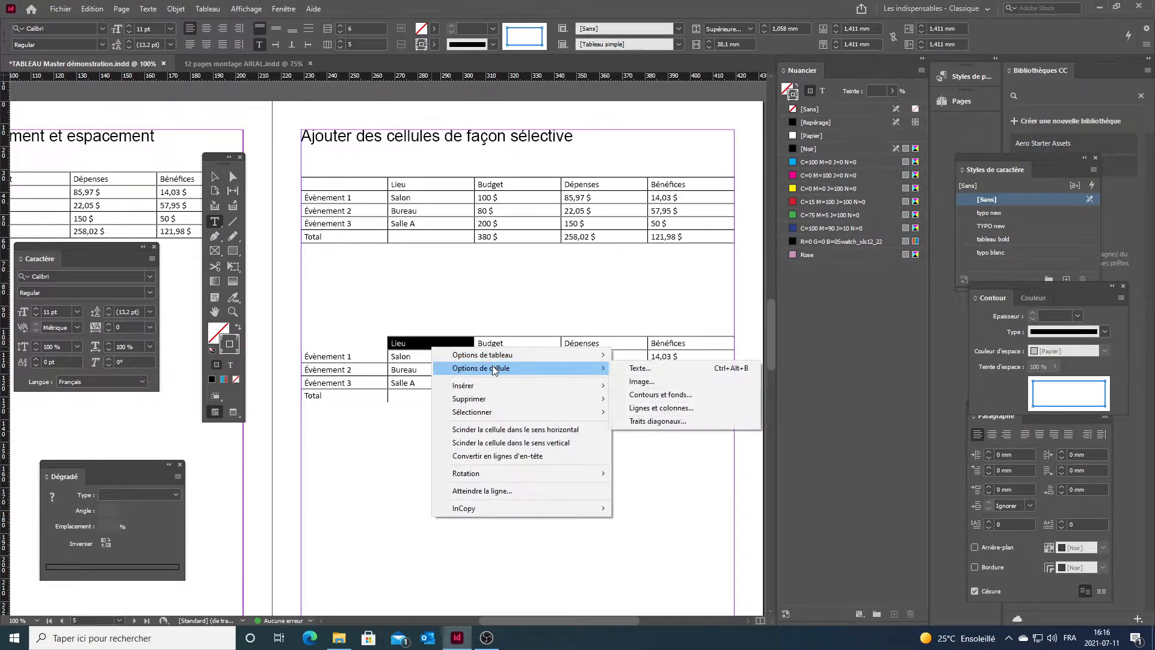
click(649, 394)
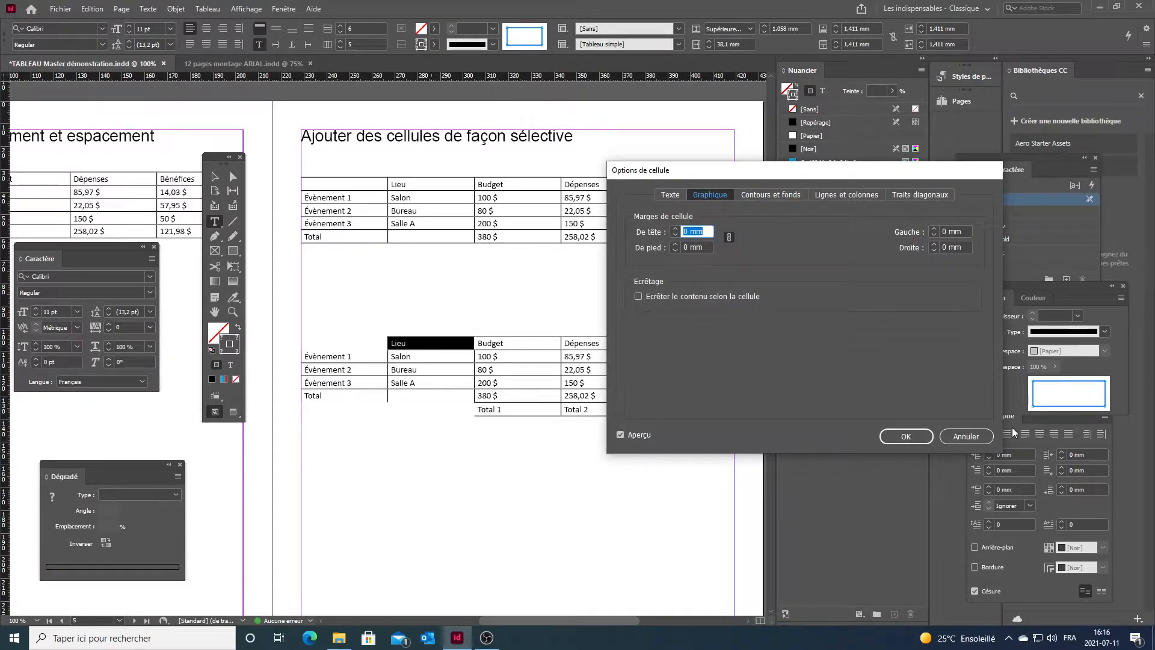
click(760, 195)
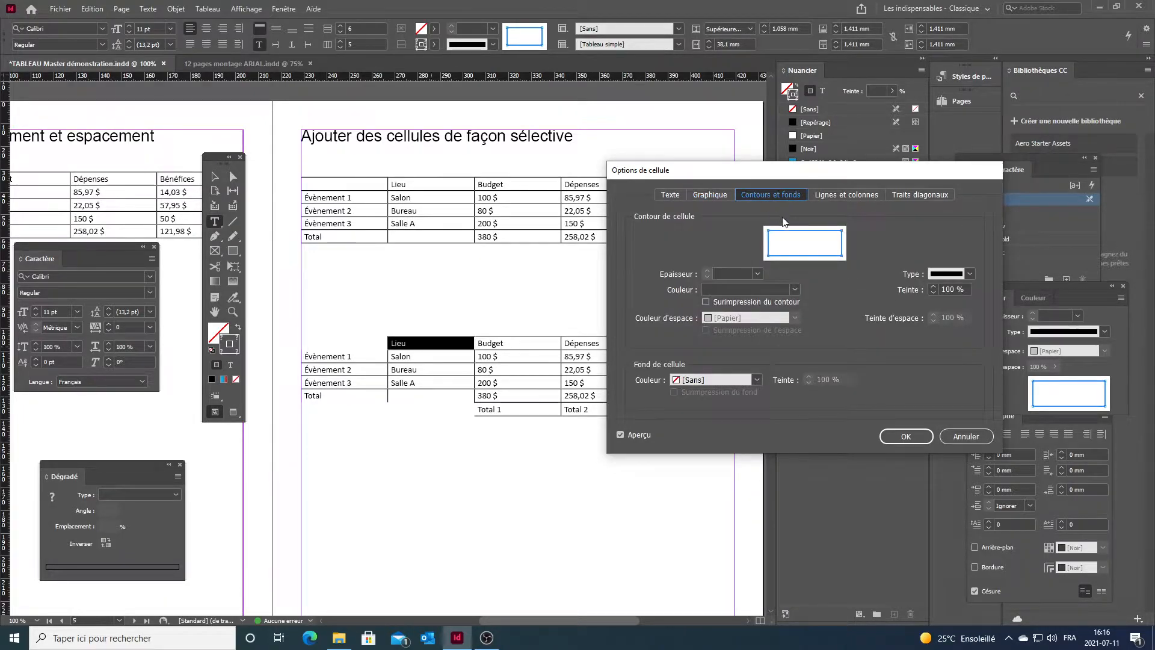
click(756, 274)
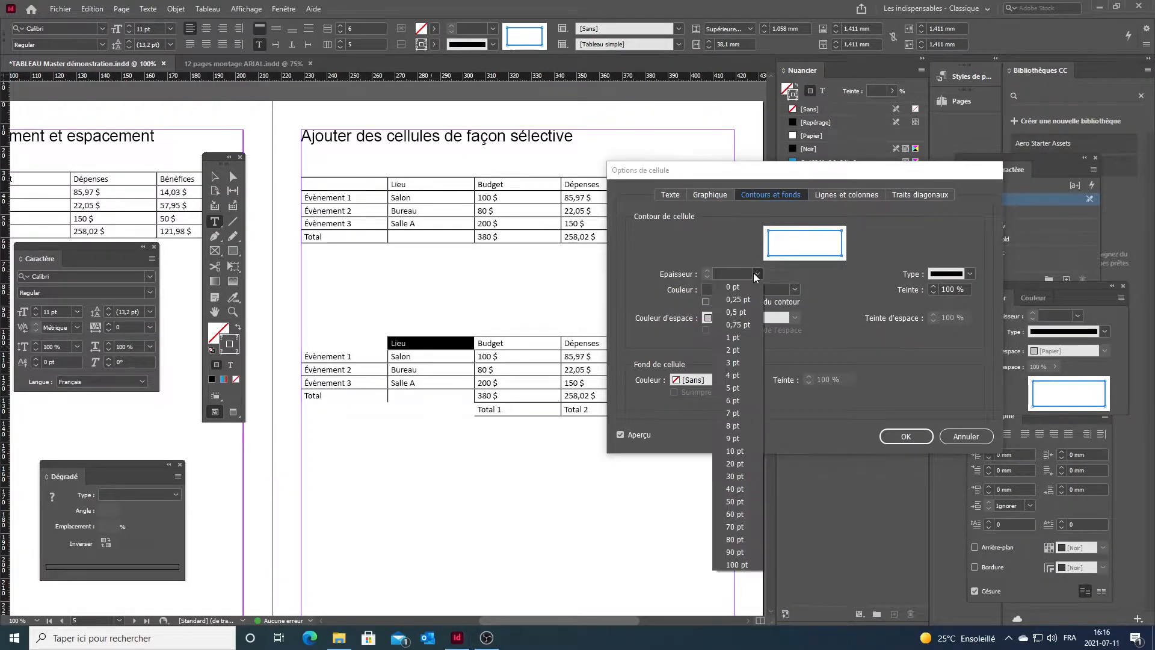
click(743, 338)
click(797, 287)
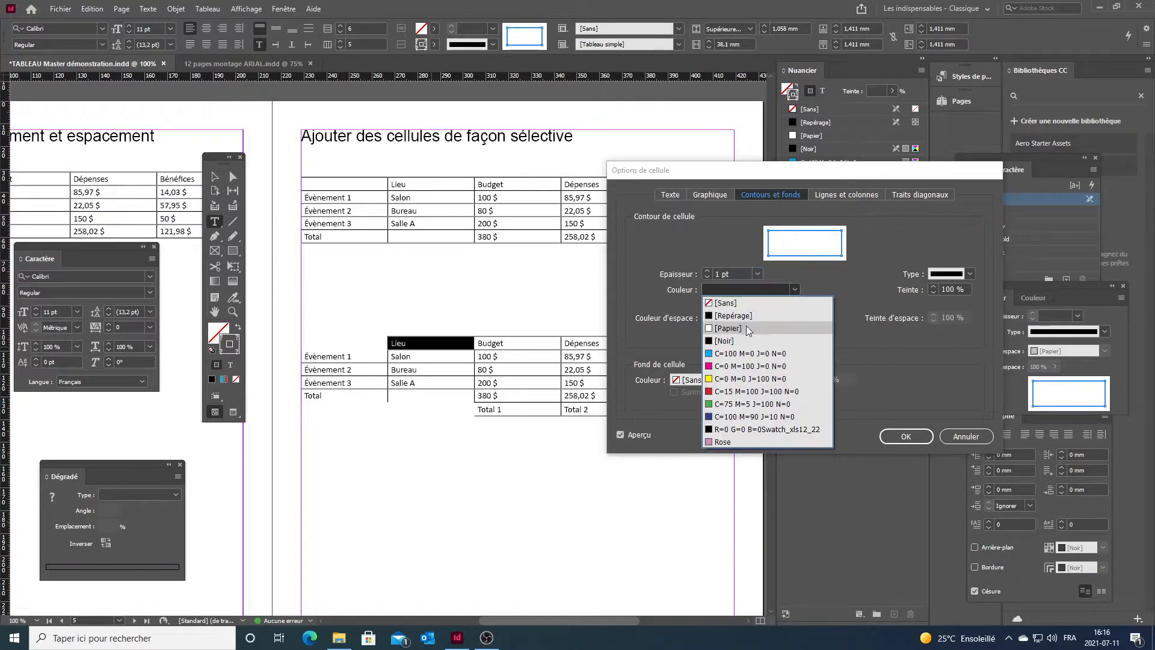
click(742, 340)
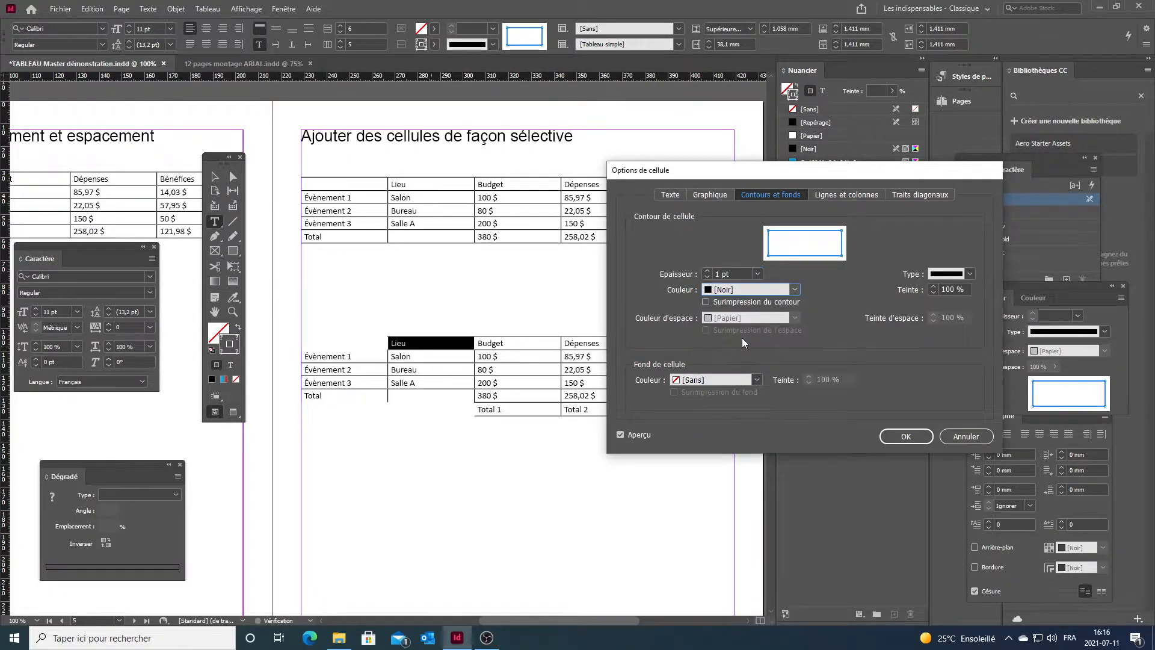
click(902, 435)
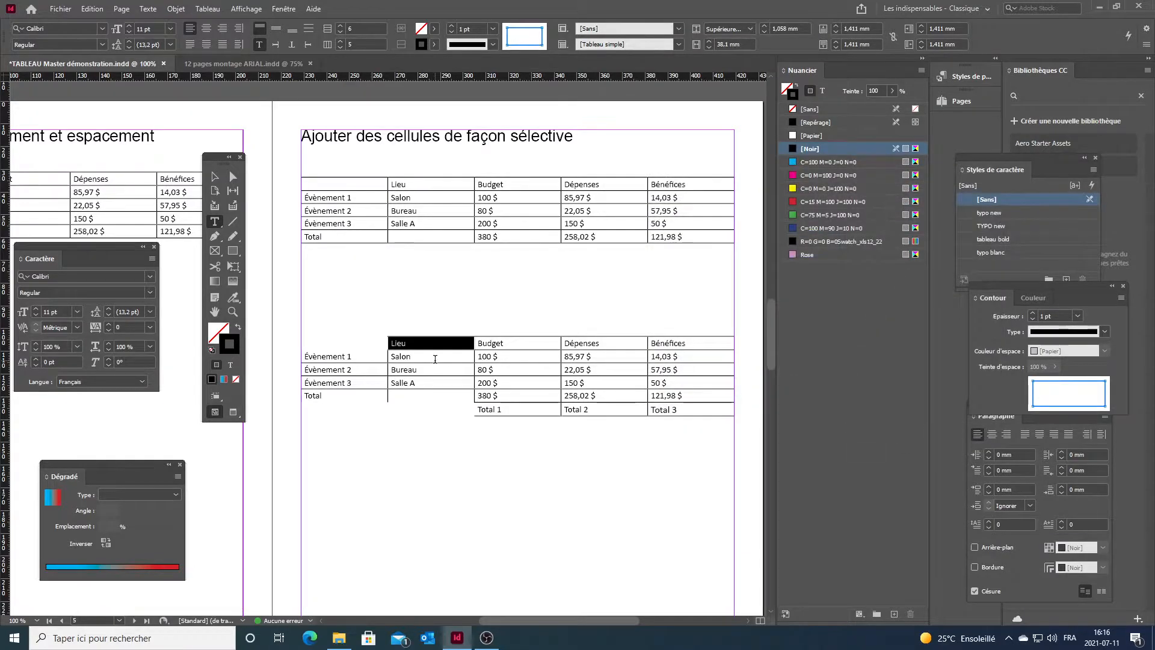
Give the Évènement 1 cell of the lower table a 1 pt [Noir] border on all sides through the cell options.
drag(435, 359, 437, 357)
drag(365, 356, 305, 357)
right_click(370, 356)
mouse_move(439, 377)
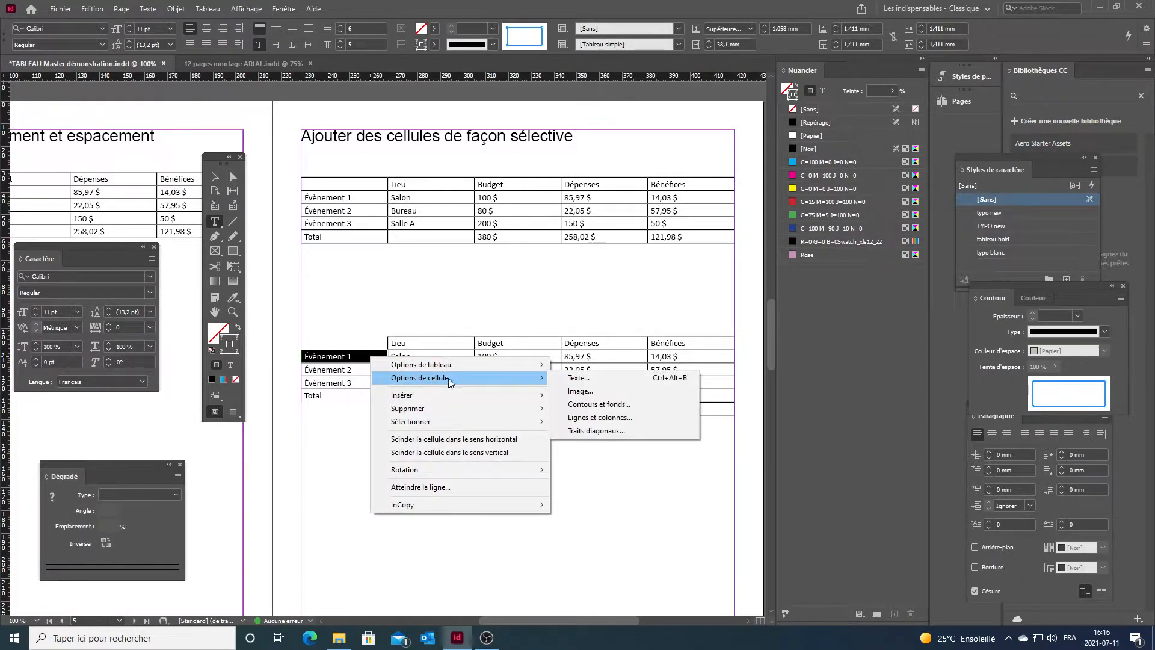
click(595, 404)
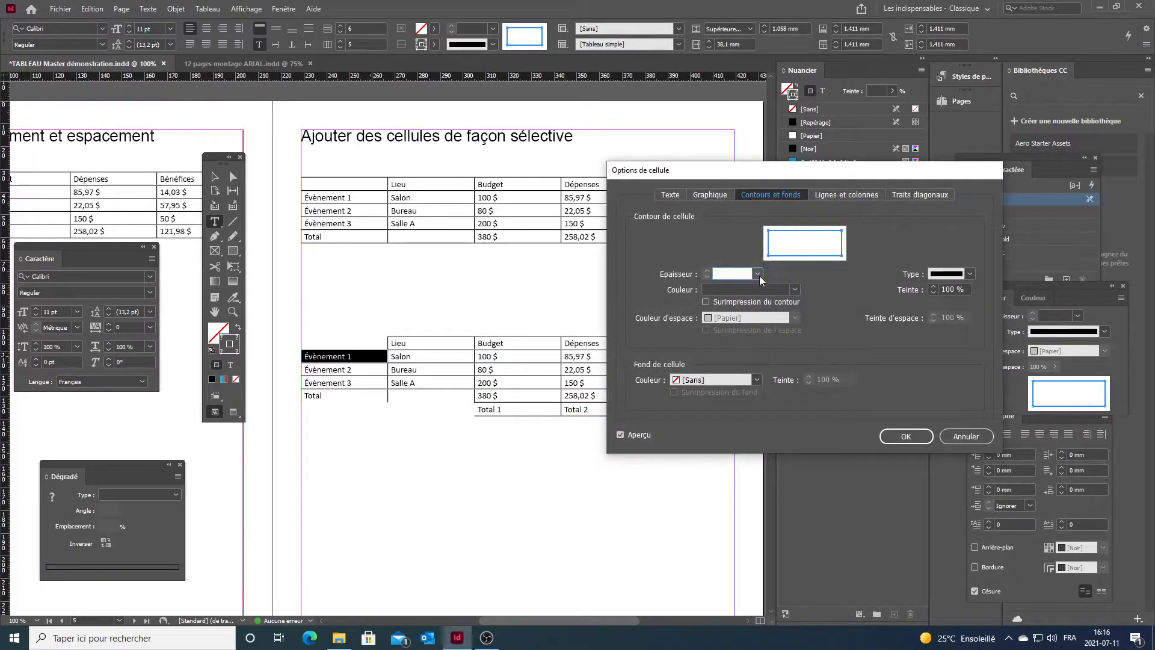
click(757, 274)
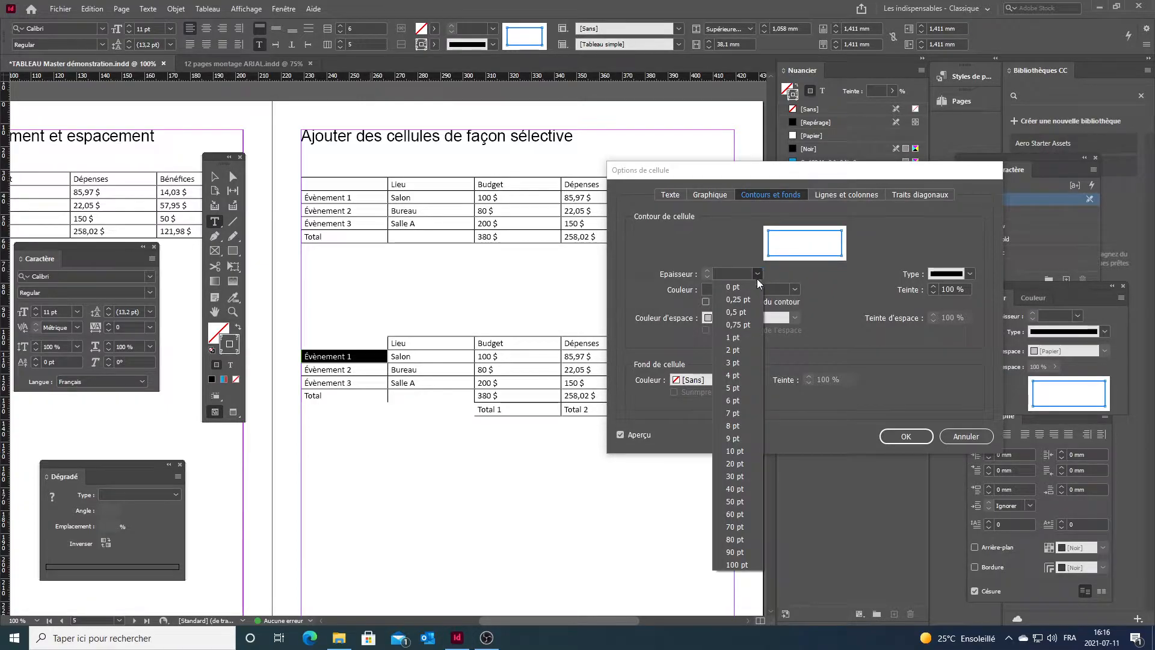
click(747, 337)
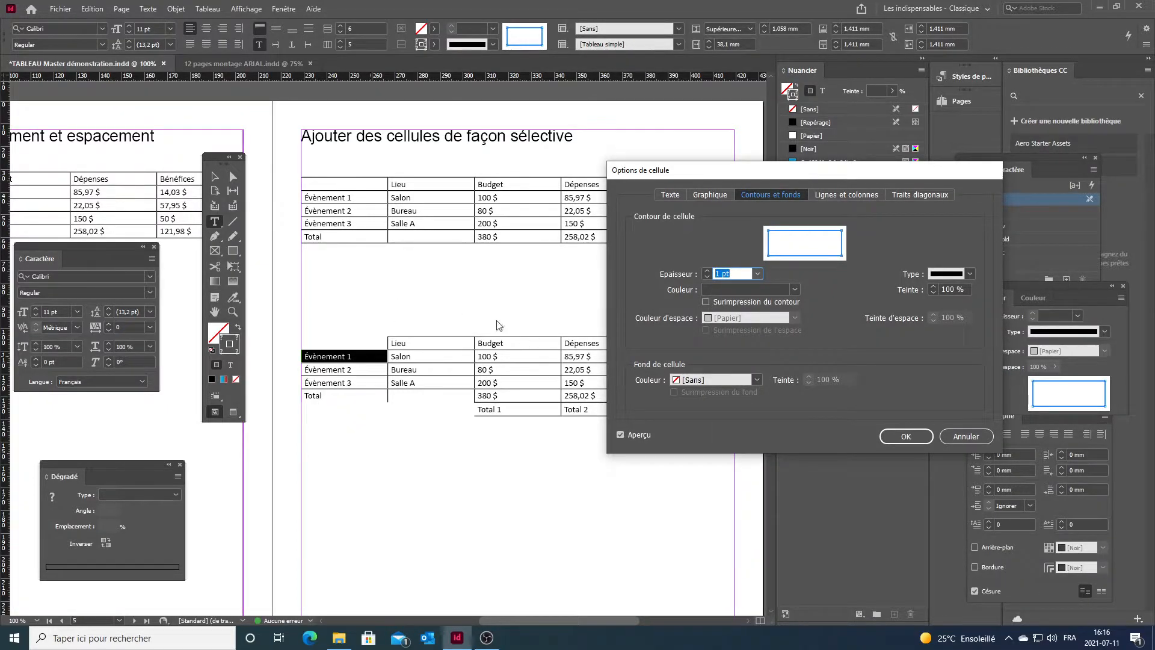
click(795, 290)
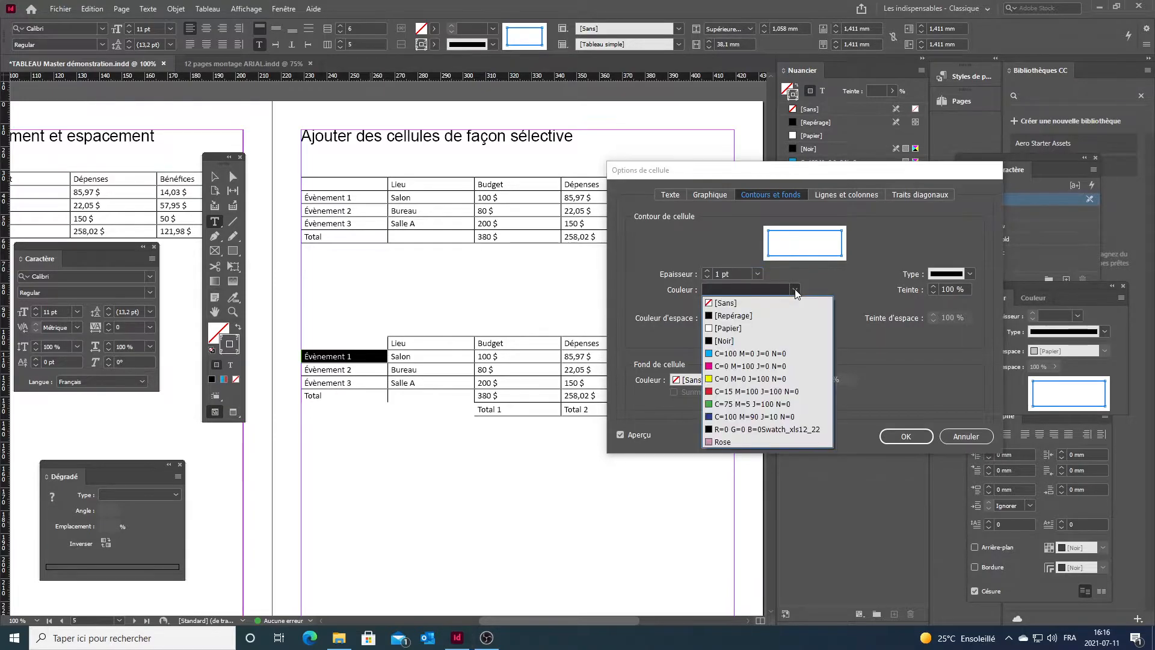
click(759, 337)
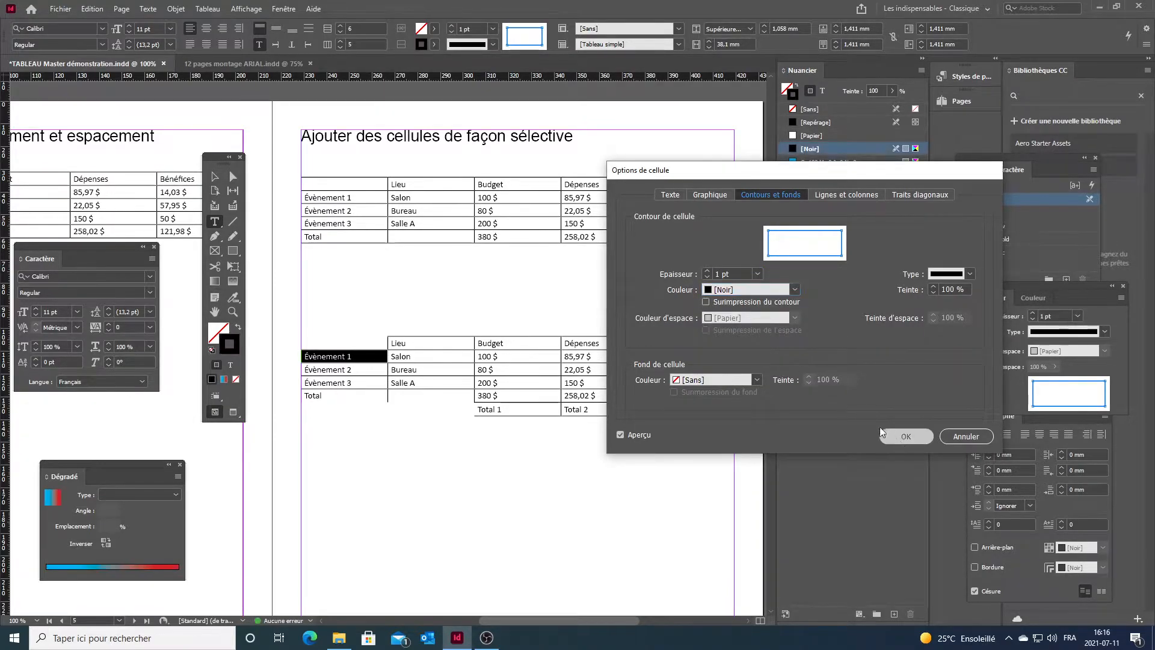
click(891, 434)
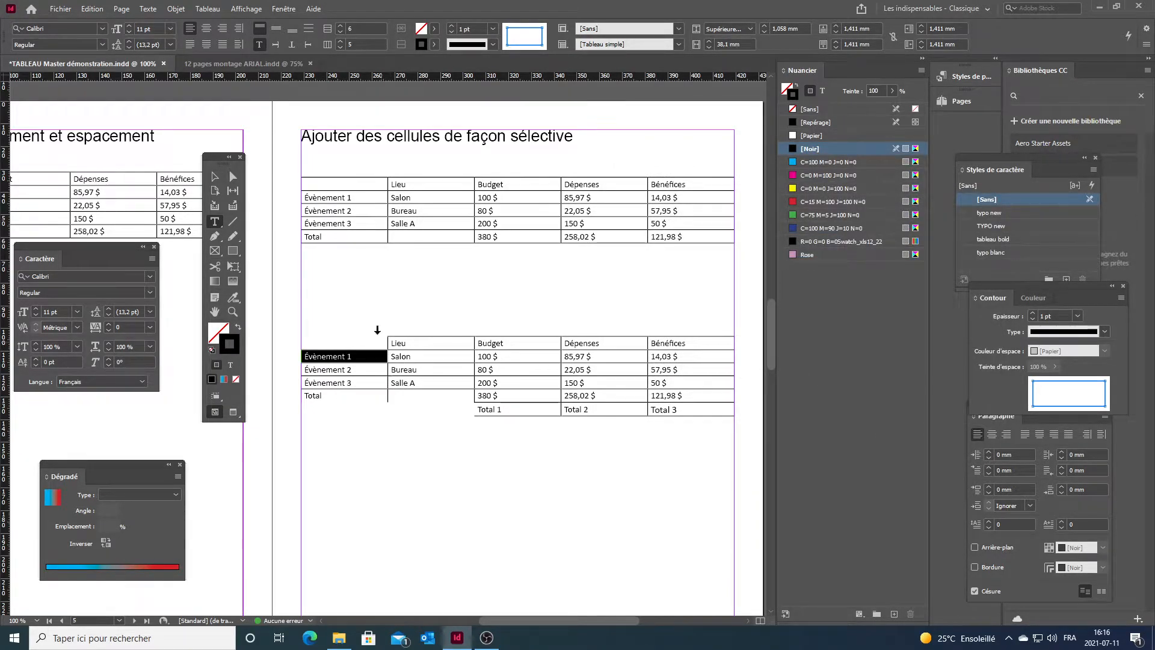
click(371, 320)
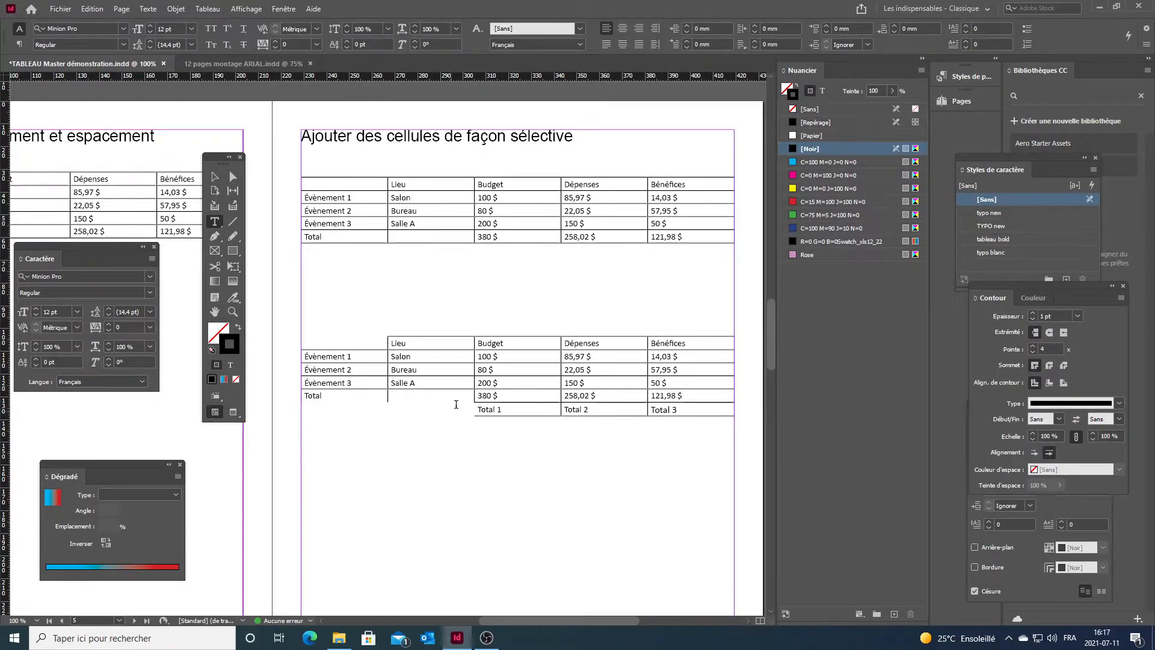
Give the first two cells of the lower table's Total row a 1 pt [Noir] border of type Continu, including the divider between them.
drag(445, 396, 334, 394)
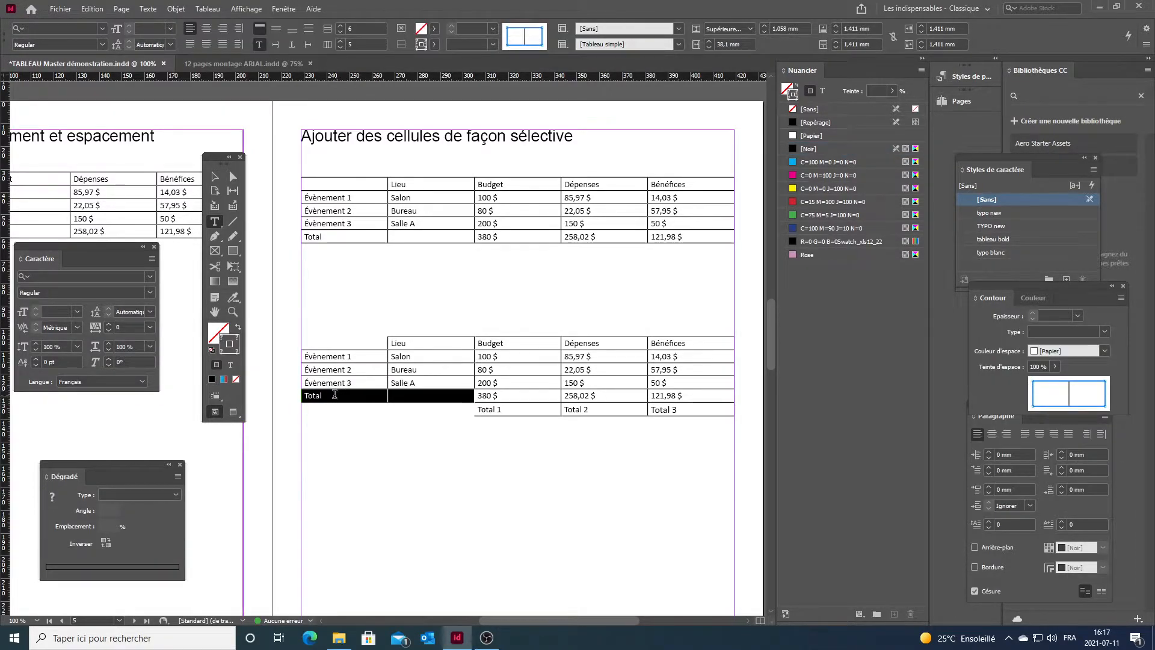
right_click(438, 396)
mouse_move(471, 422)
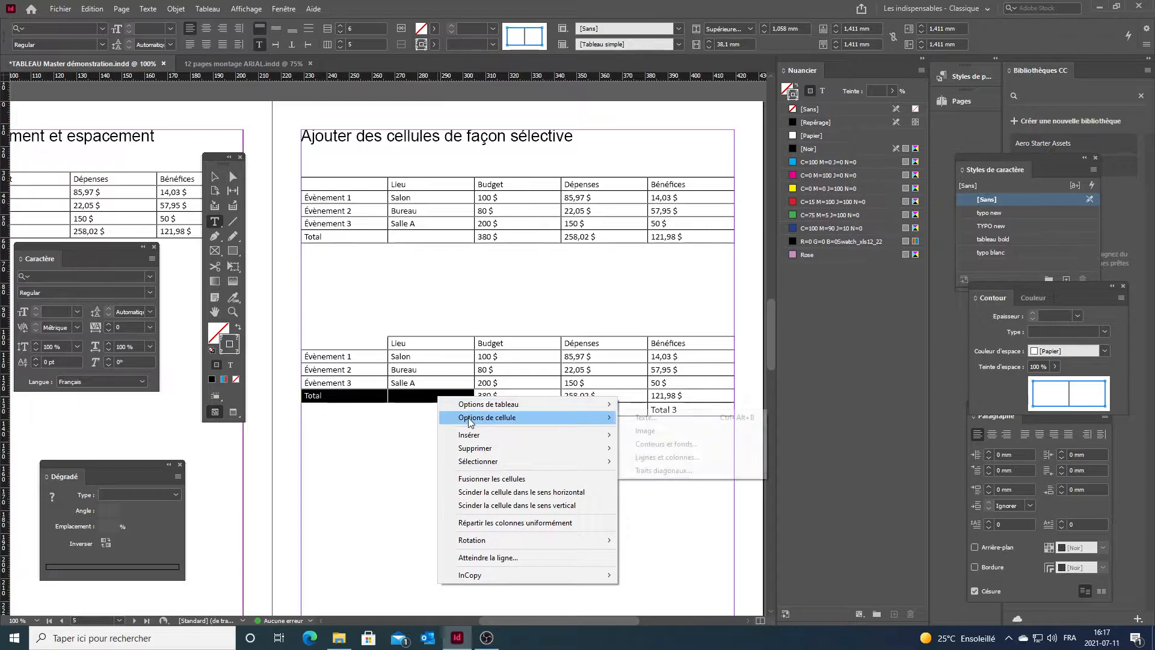
click(642, 443)
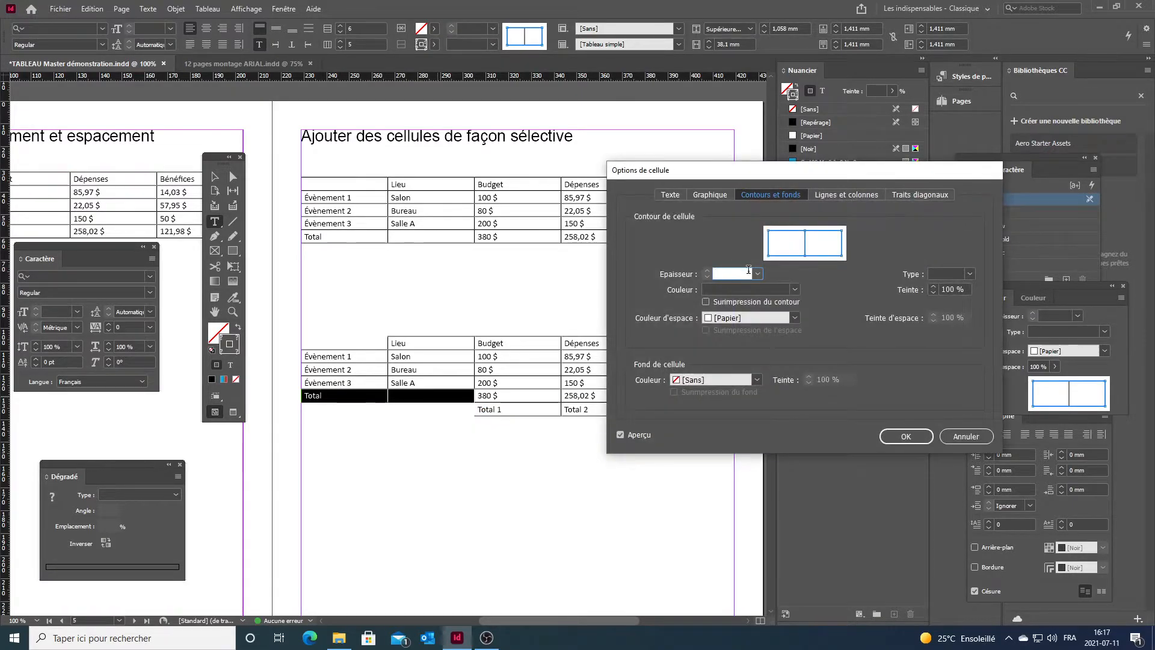
click(755, 274)
click(735, 338)
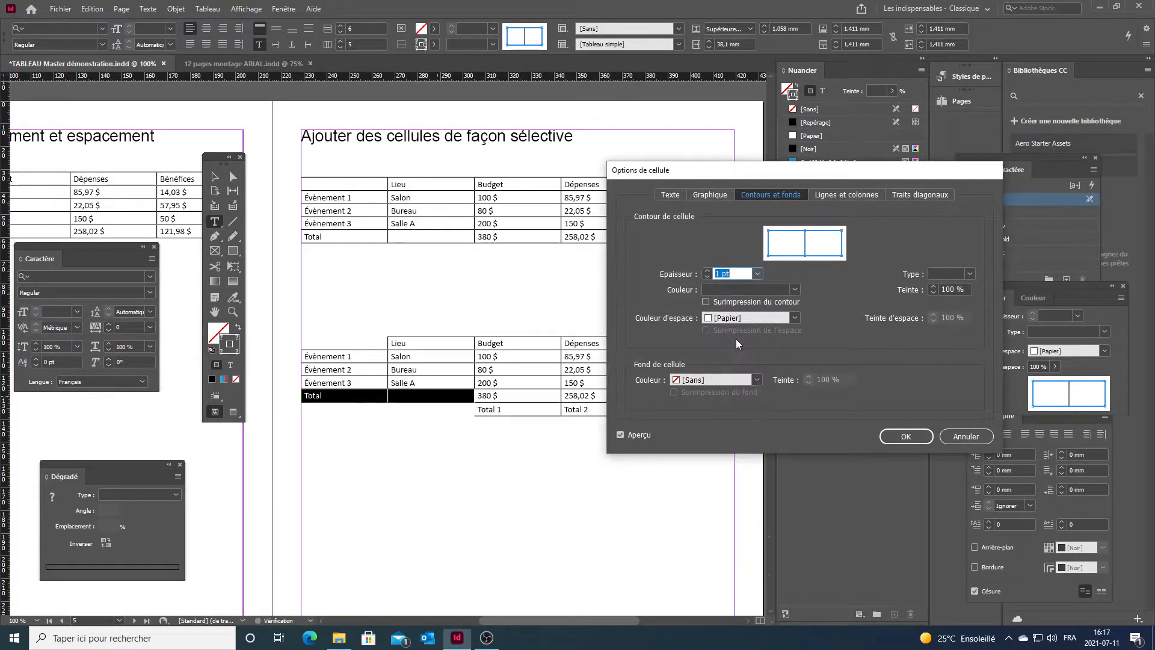
click(790, 290)
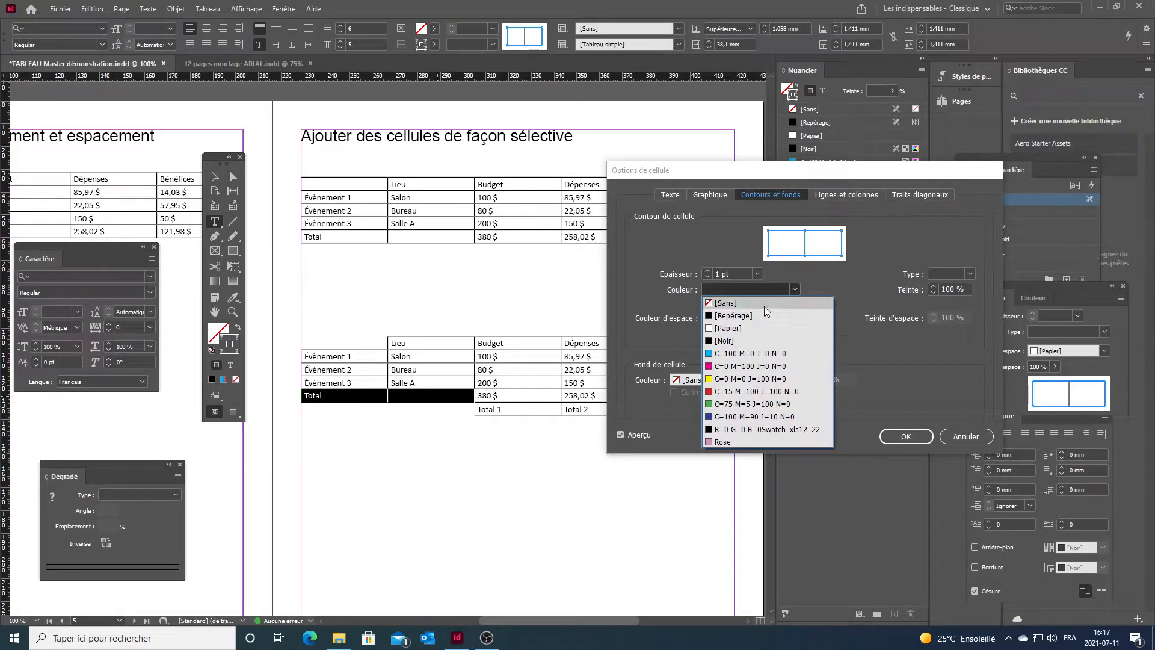
click(735, 339)
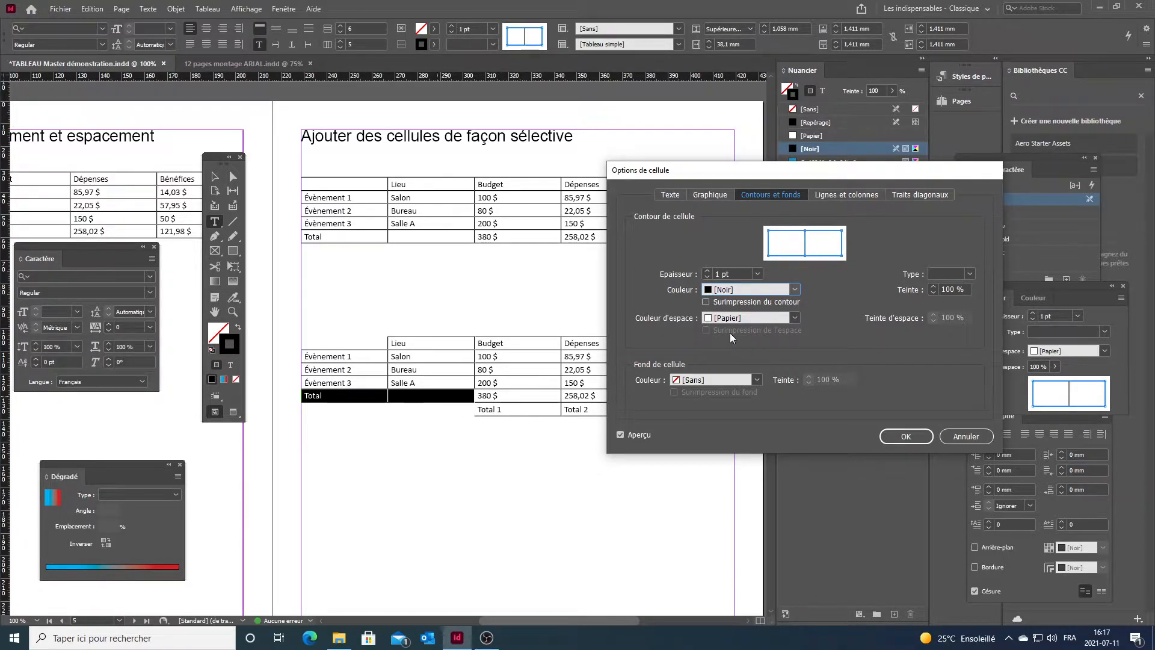
click(970, 274)
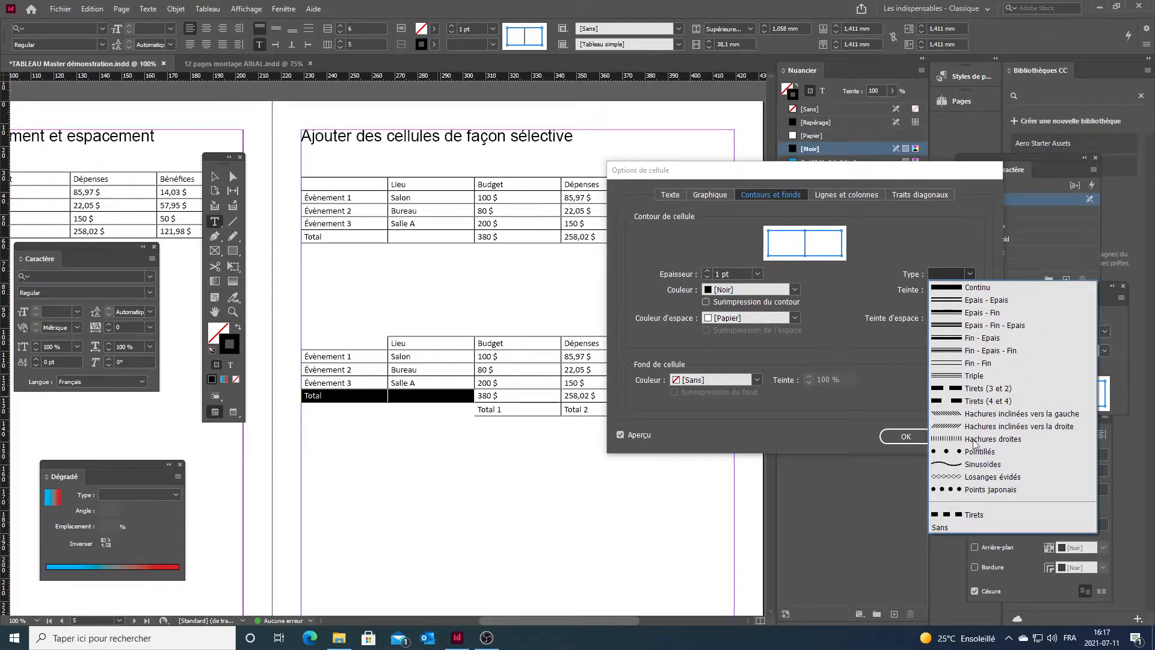
click(976, 289)
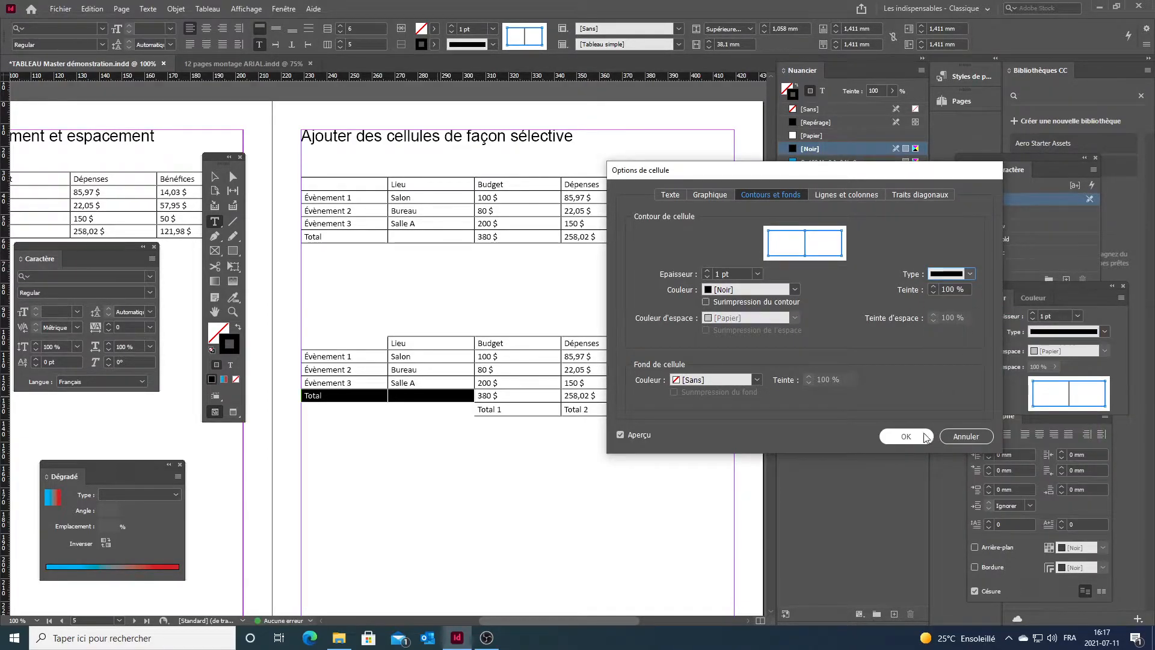
click(905, 436)
click(516, 504)
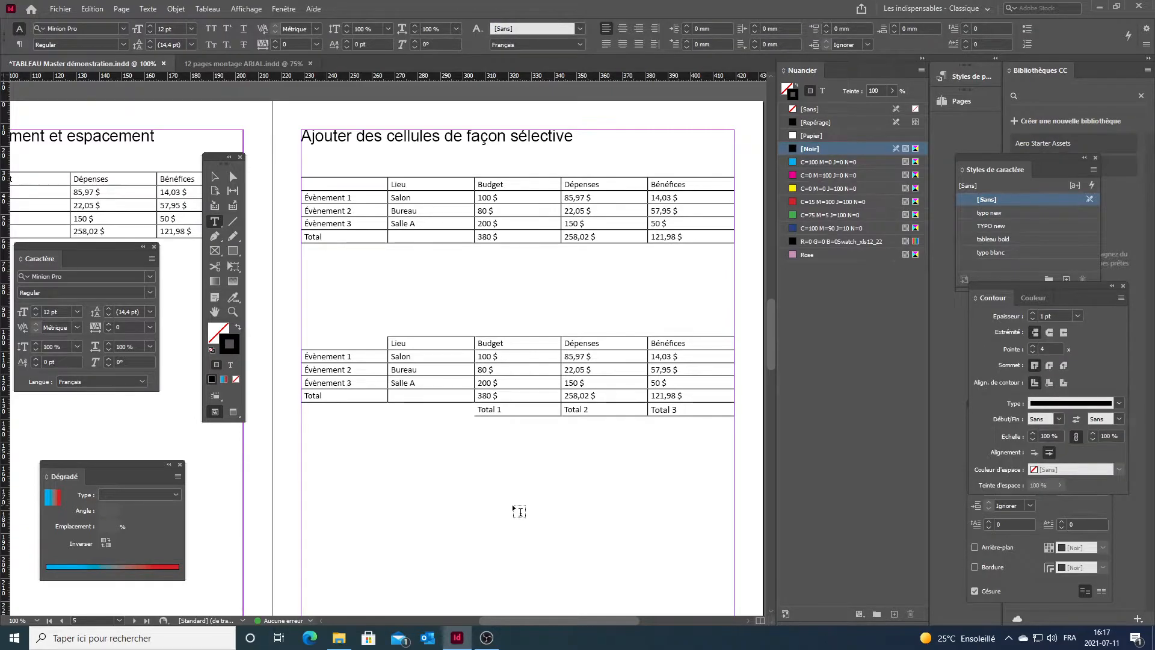
Give the Total 1 cell of the lower table a 1 pt [Noir] border of type Continu on all sides.
drag(552, 408, 495, 404)
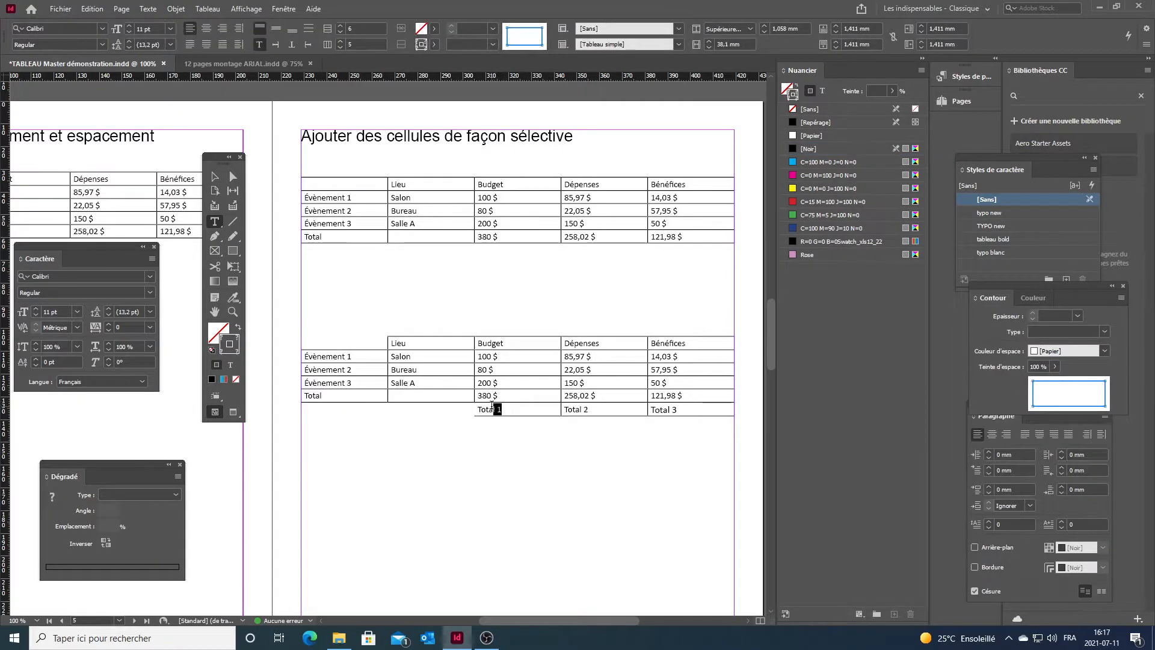
click(552, 409)
key(Escape)
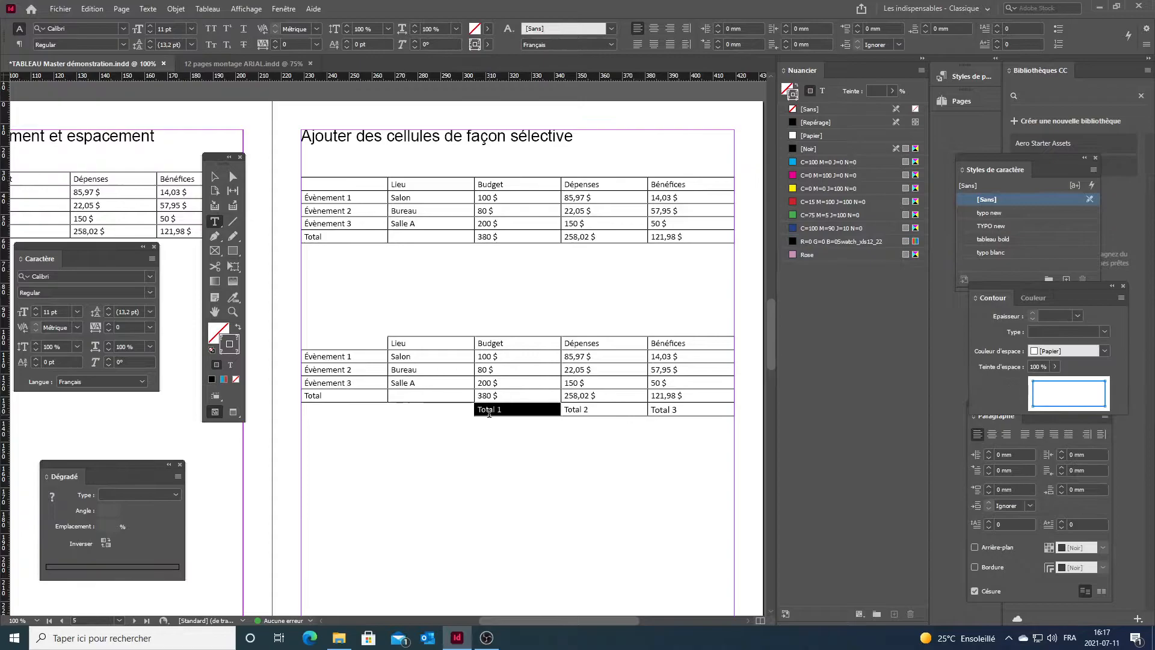
right_click(538, 409)
mouse_move(626, 432)
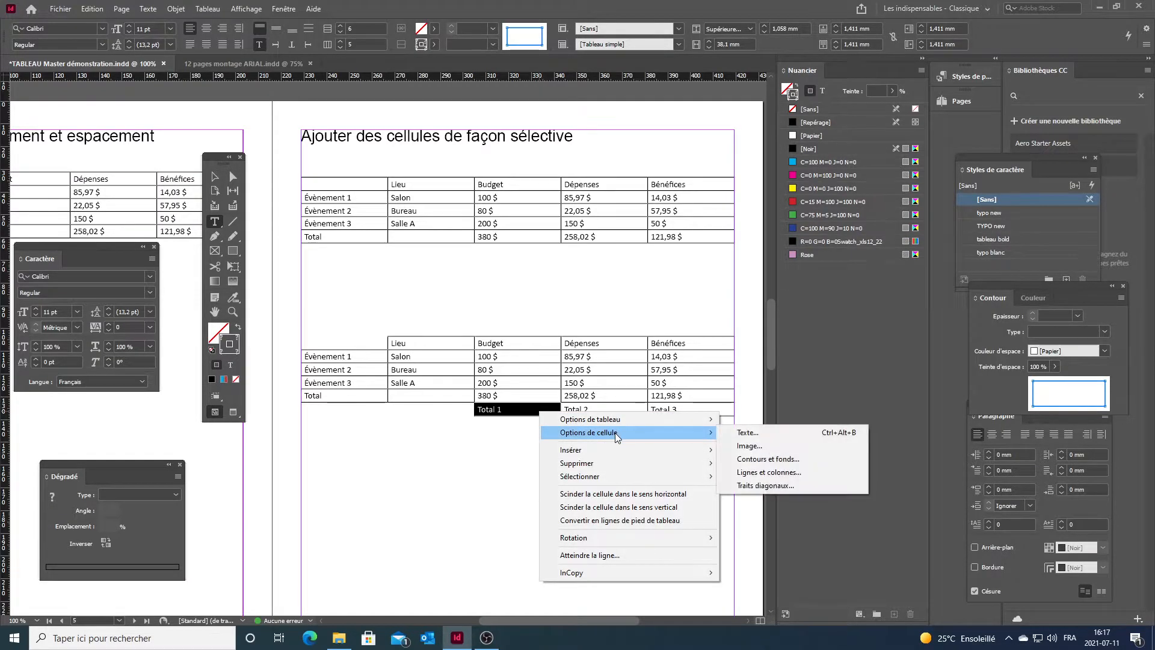
click(768, 458)
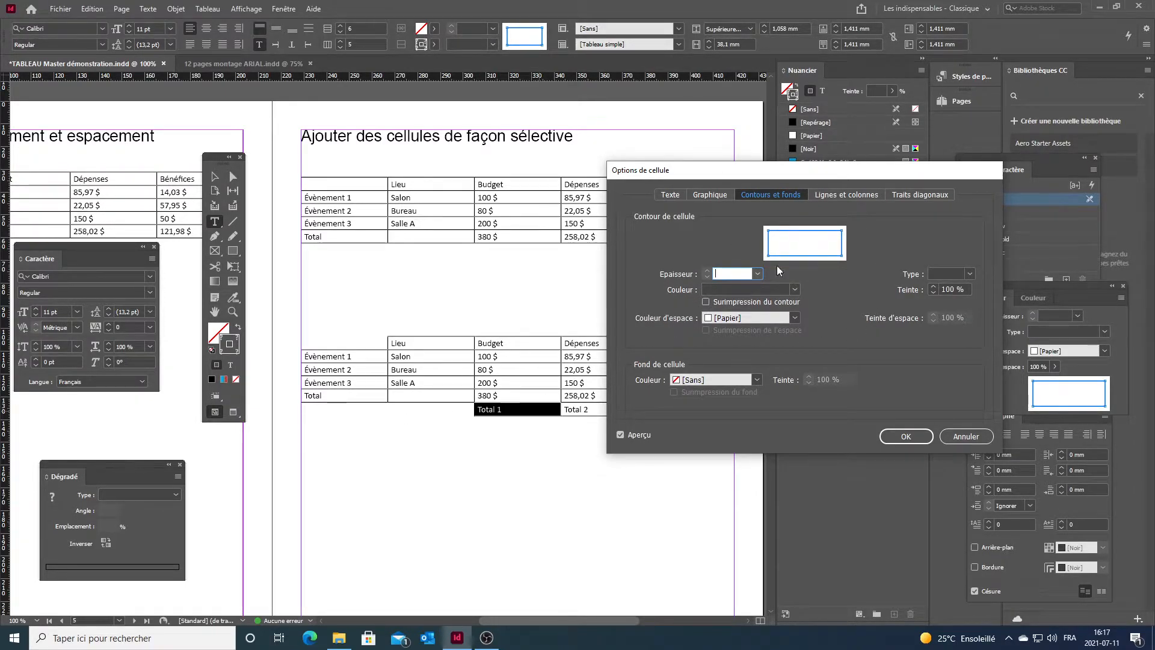
click(757, 274)
click(742, 333)
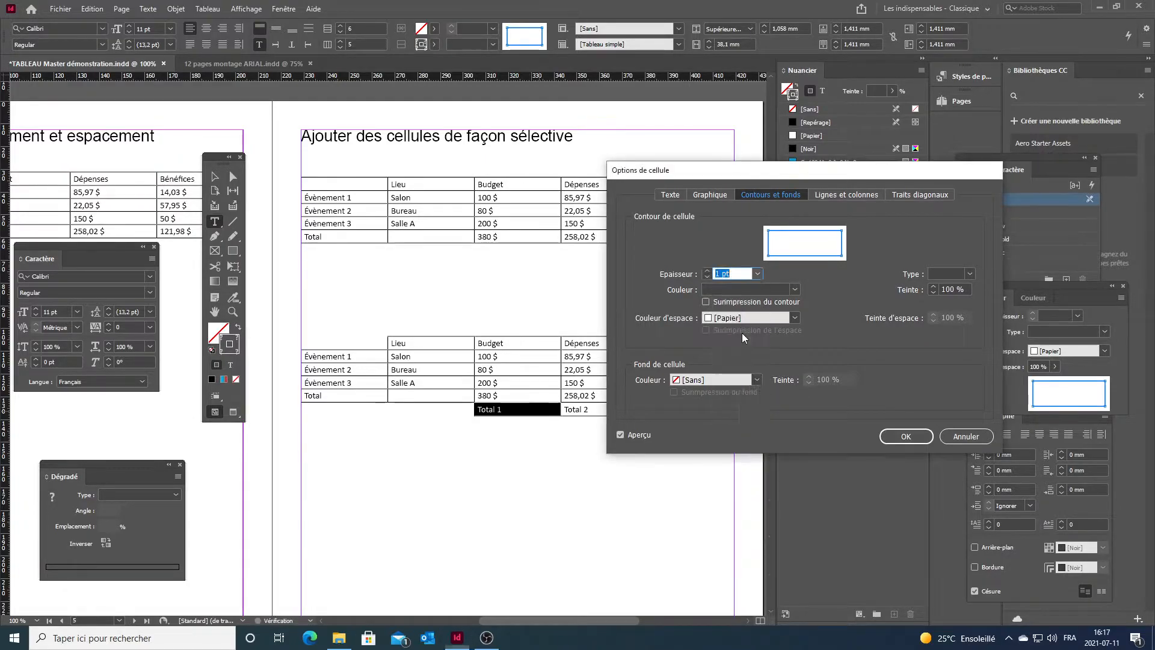
click(795, 290)
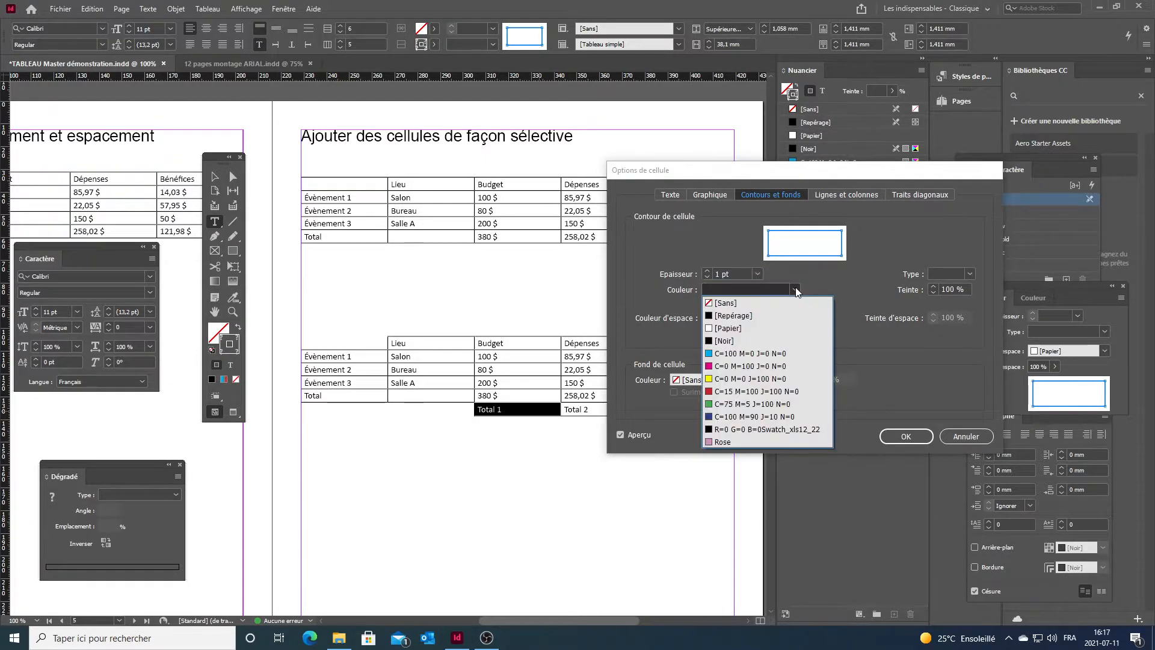
click(742, 341)
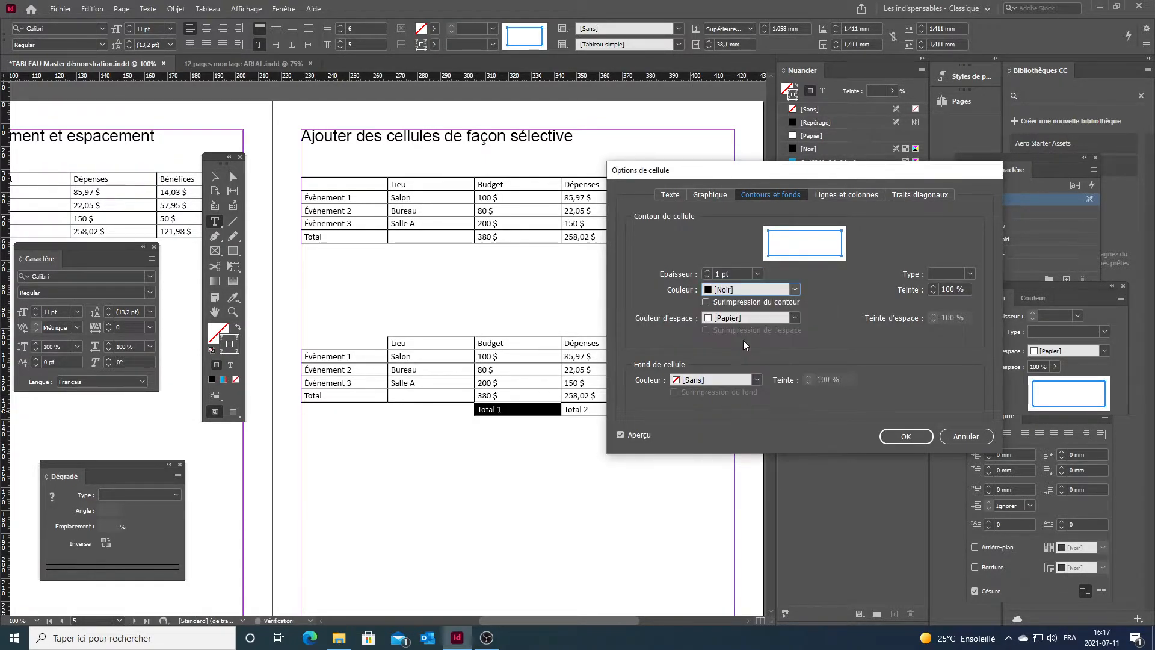
click(968, 274)
click(964, 288)
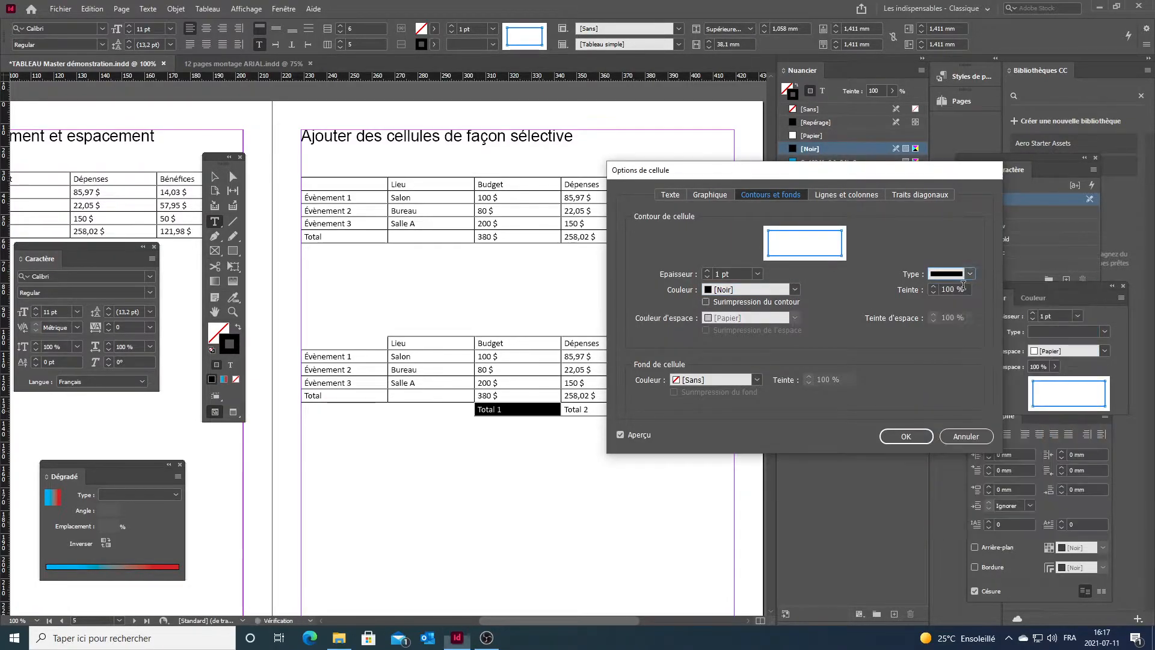
click(905, 436)
click(563, 491)
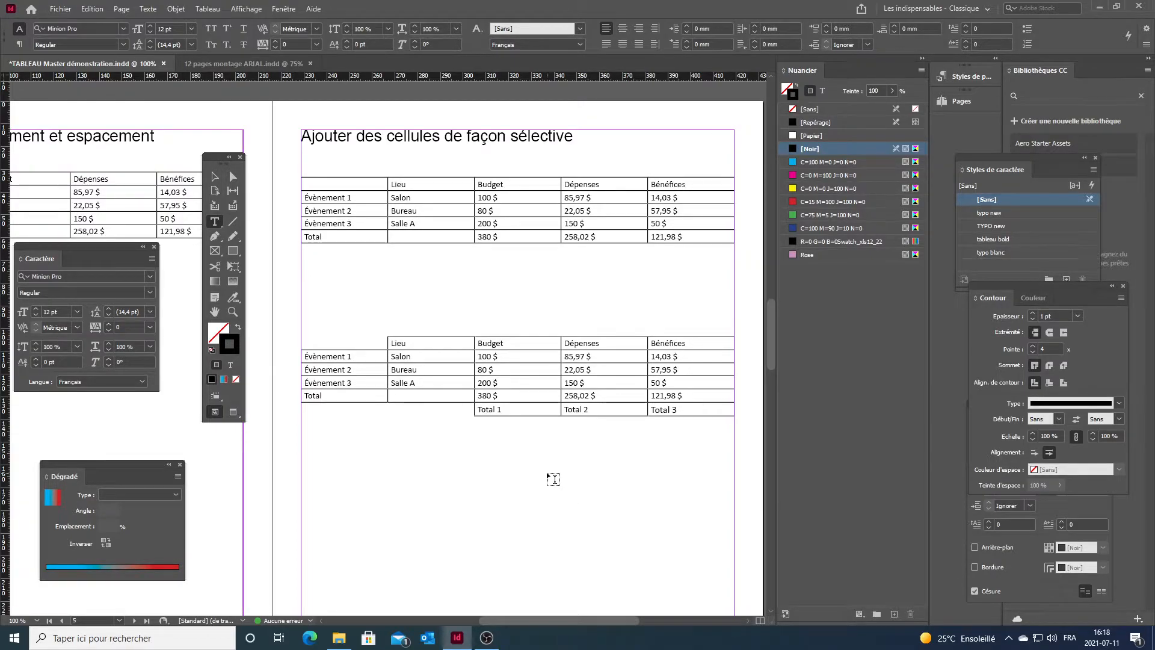
Set the font of the whole lower table to Arial.
click(298, 334)
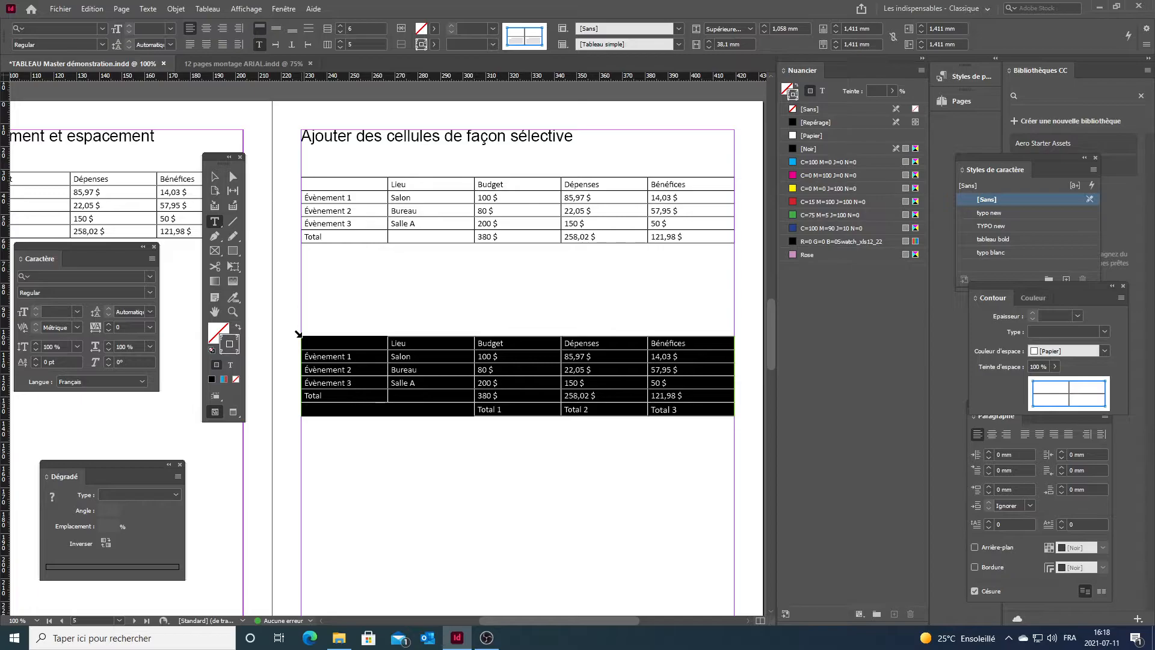
click(150, 276)
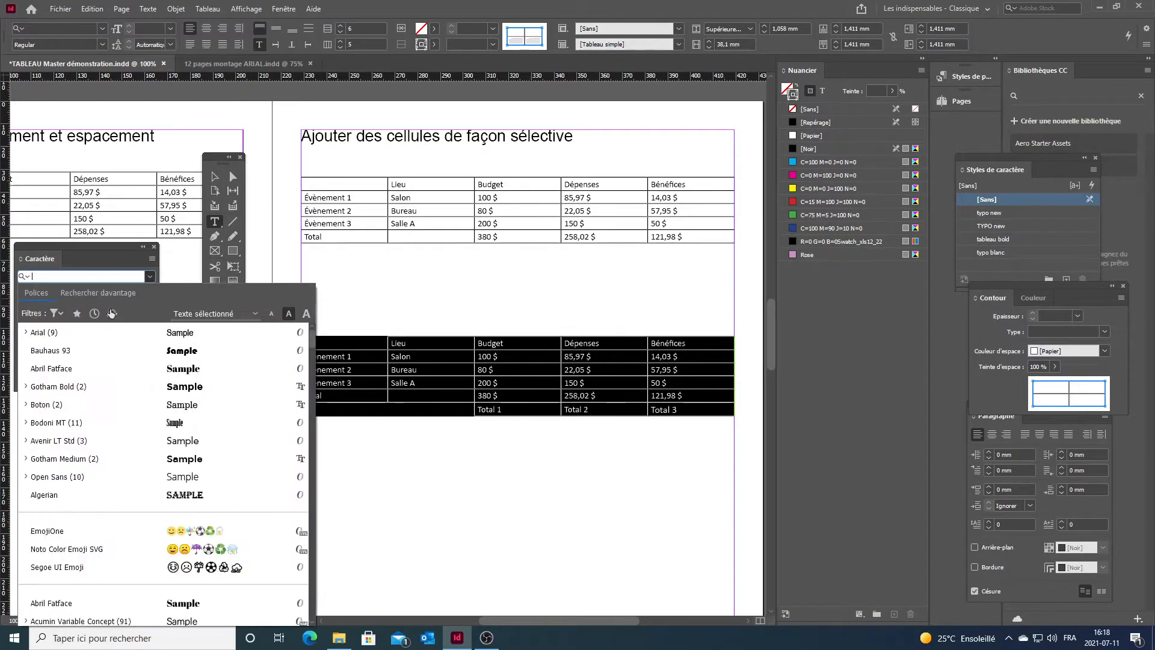
click(99, 330)
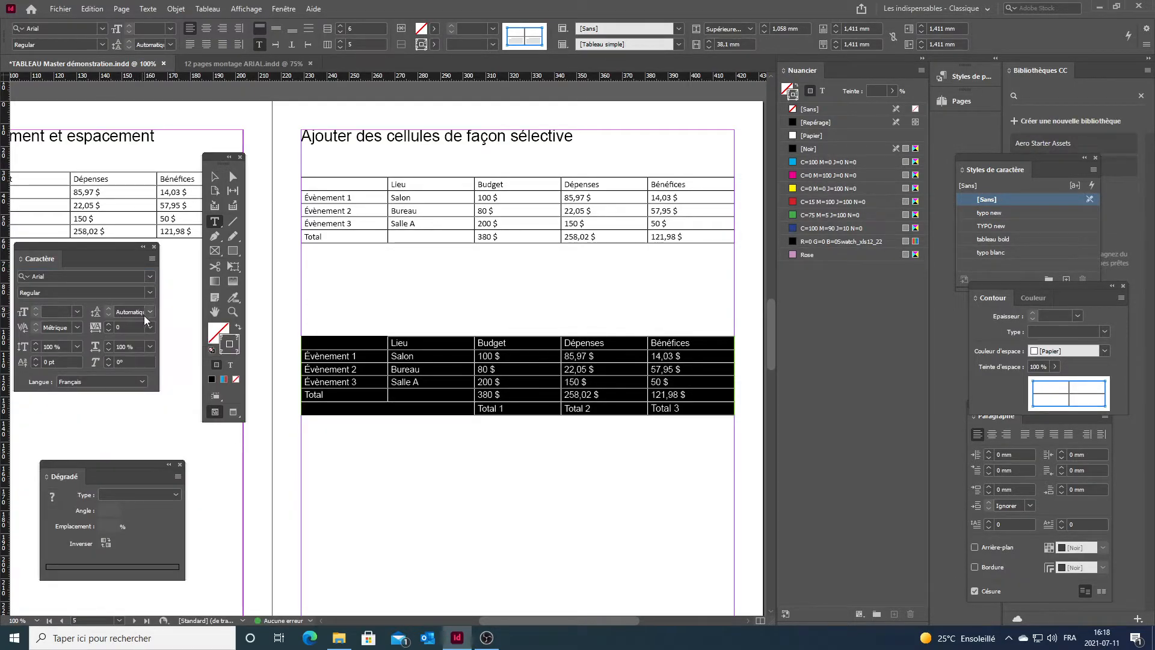
click(397, 450)
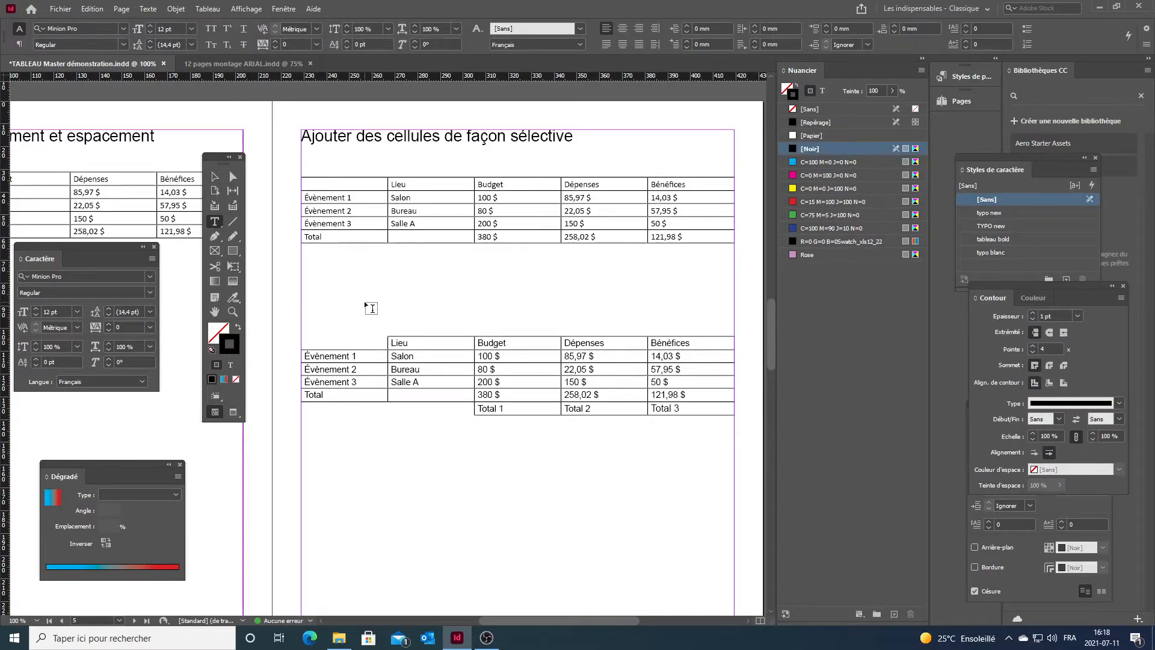
Select the lower table's header row and make its fill the active colour attribute.
click(297, 343)
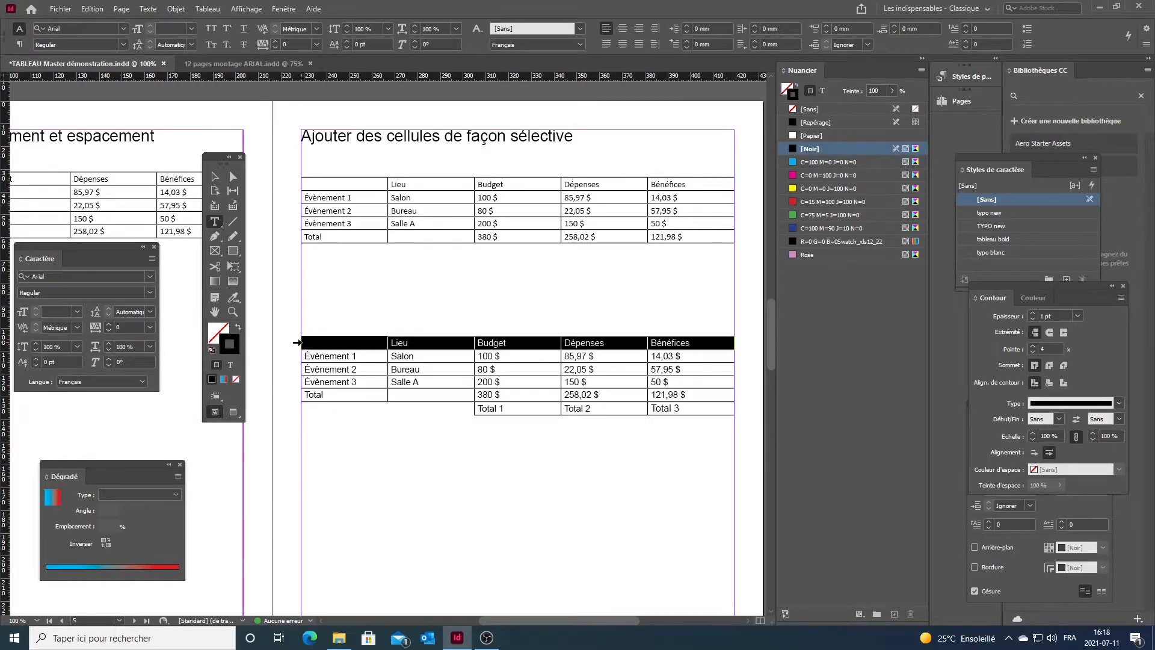
click(224, 331)
double_click(223, 332)
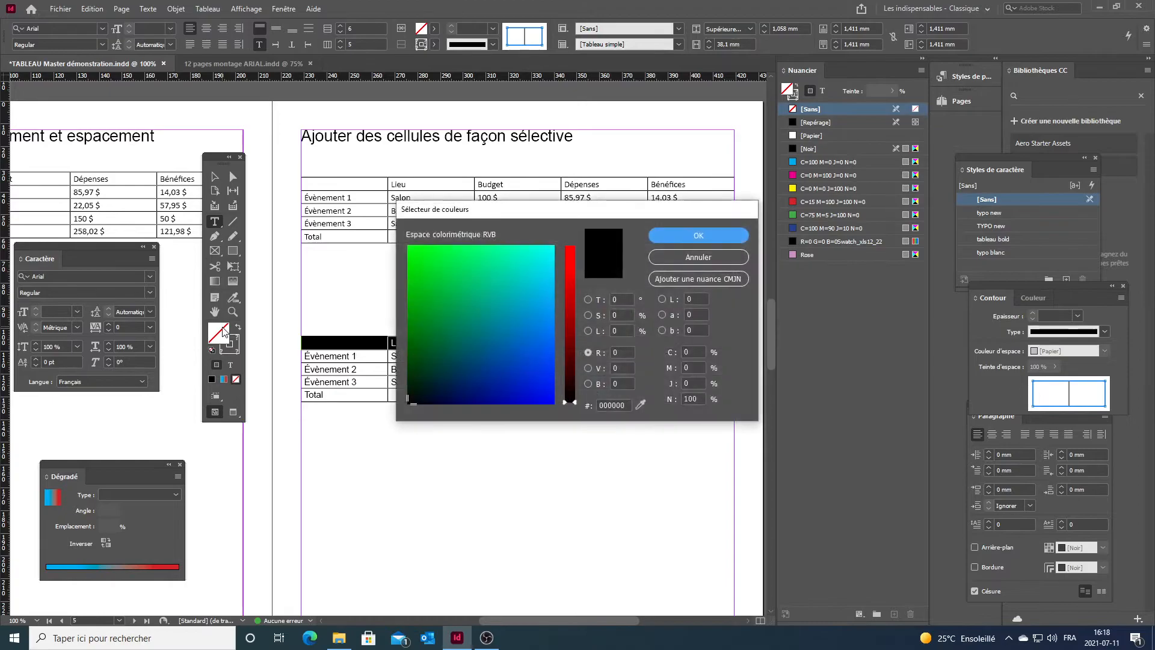
drag(497, 281, 554, 250)
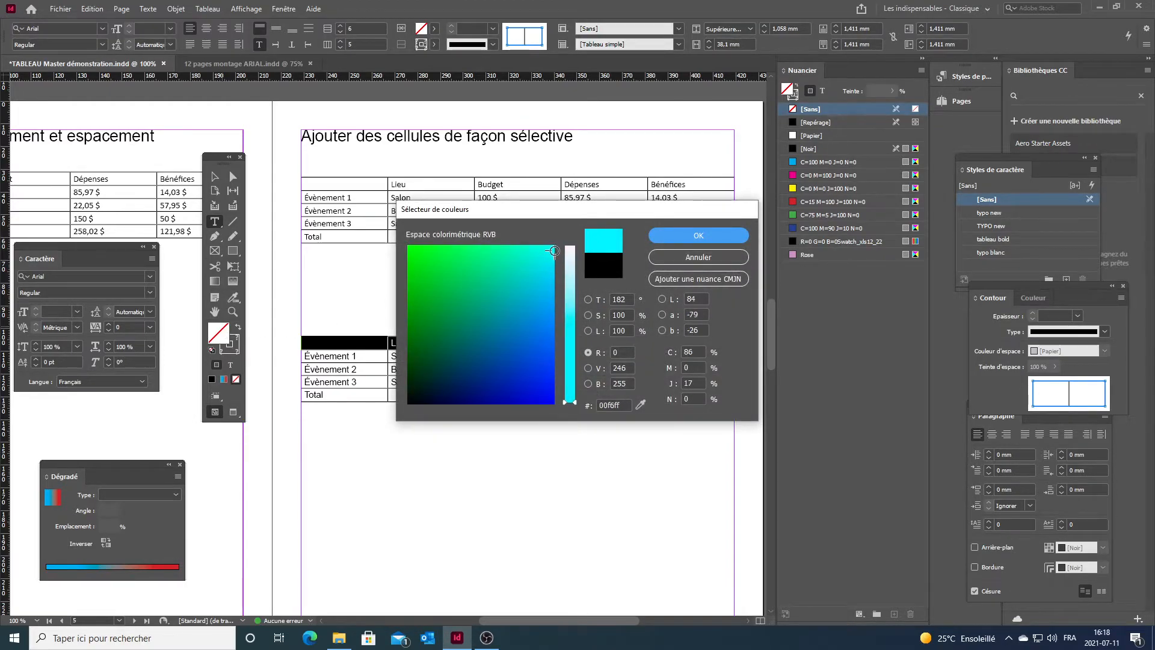
mouse_move(504, 321)
mouse_down()
mouse_move(508, 337)
mouse_move(514, 291)
mouse_up()
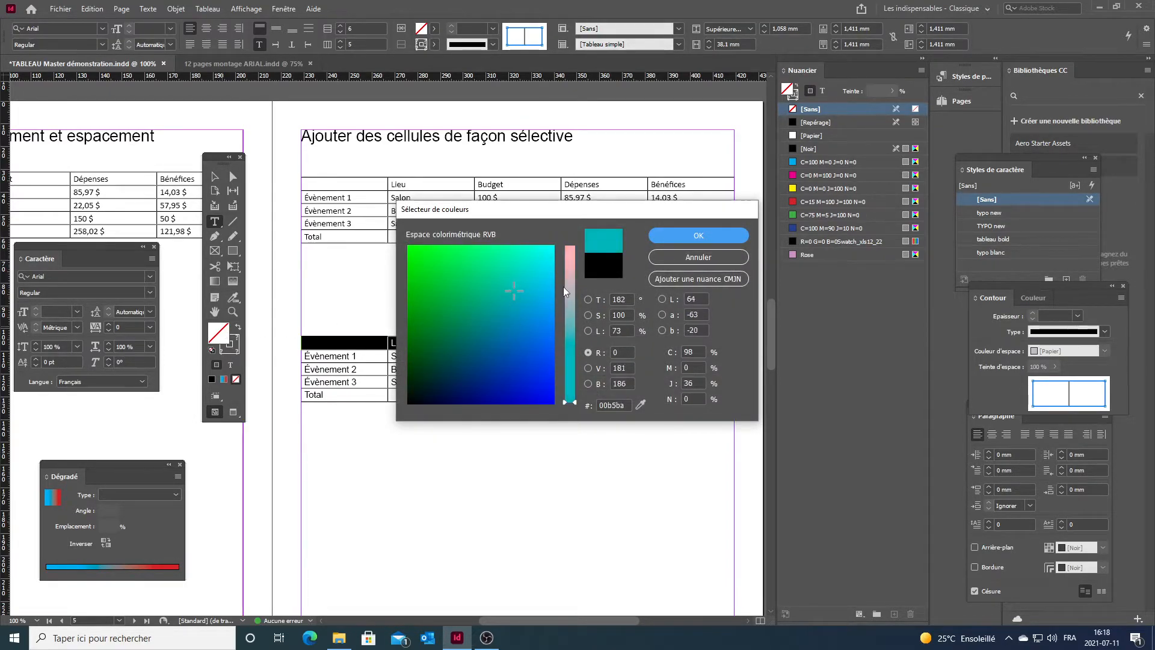
click(569, 263)
click(509, 293)
click(818, 162)
click(698, 257)
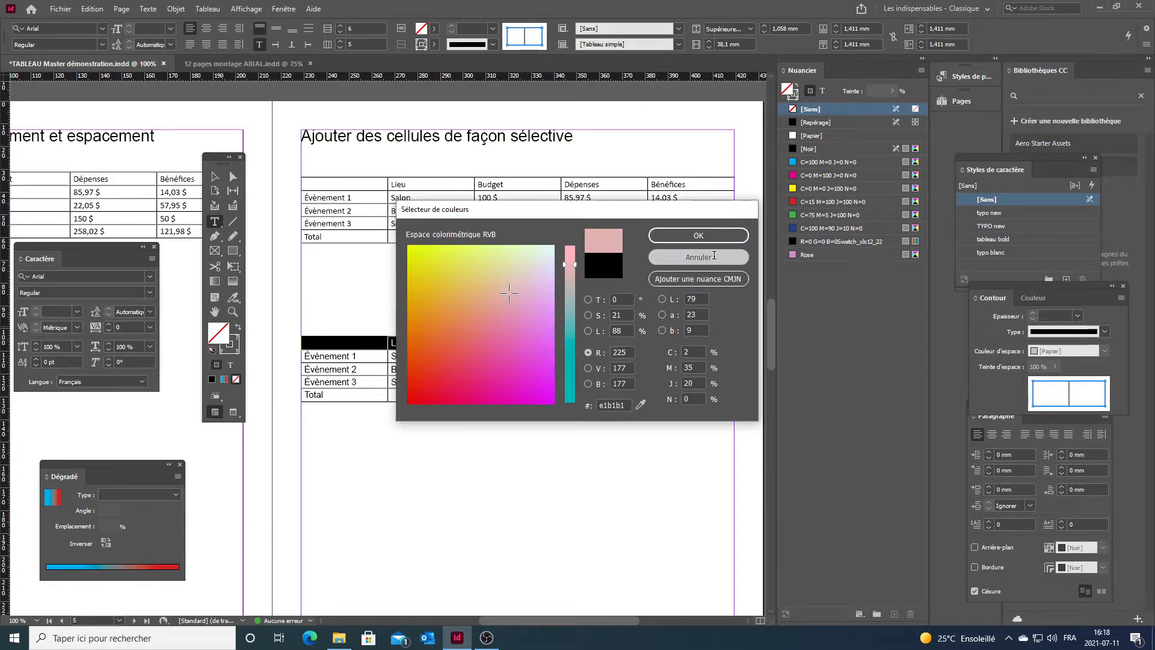
Fill the lower table's header row with the C=100 M=0 J=0 N=0 swatch.
click(814, 159)
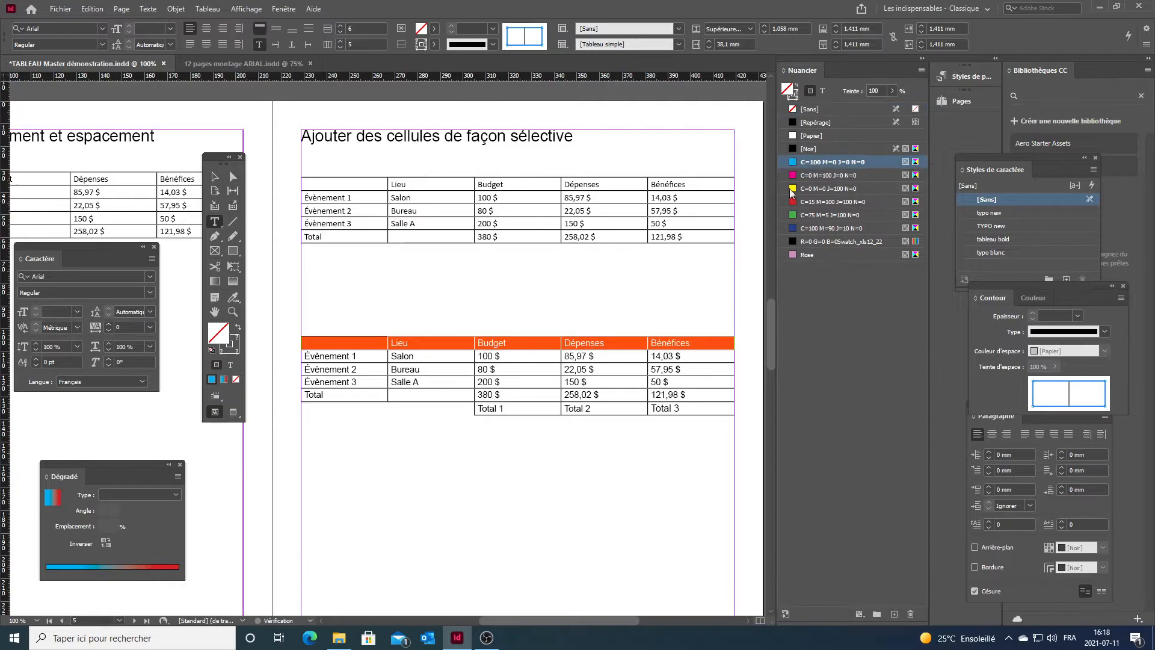
click(478, 461)
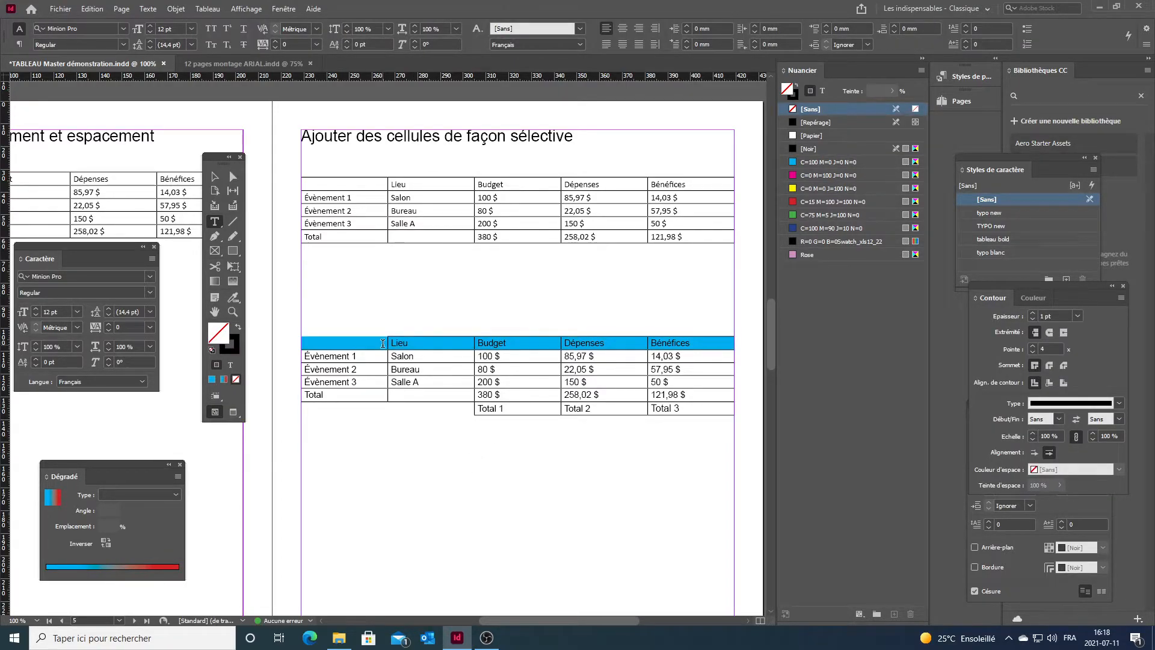
key(Escape)
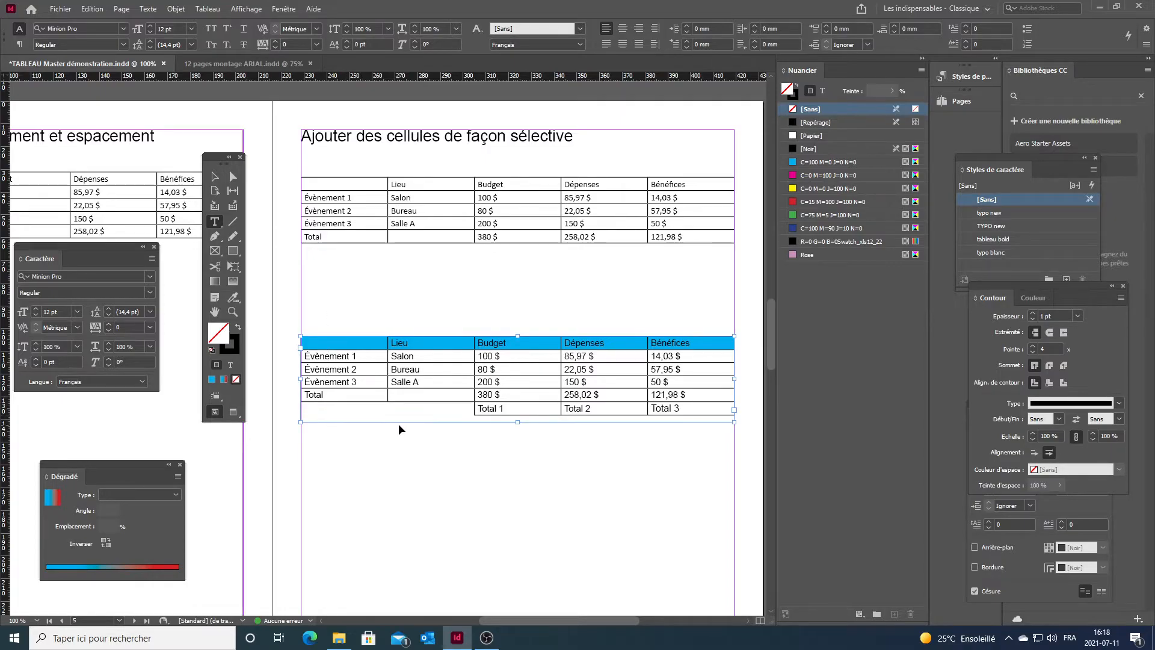
Remove the fill from the empty first cell of the lower table's header row.
mouse_move(388, 369)
mouse_down()
mouse_move(403, 371)
mouse_move(387, 373)
mouse_up()
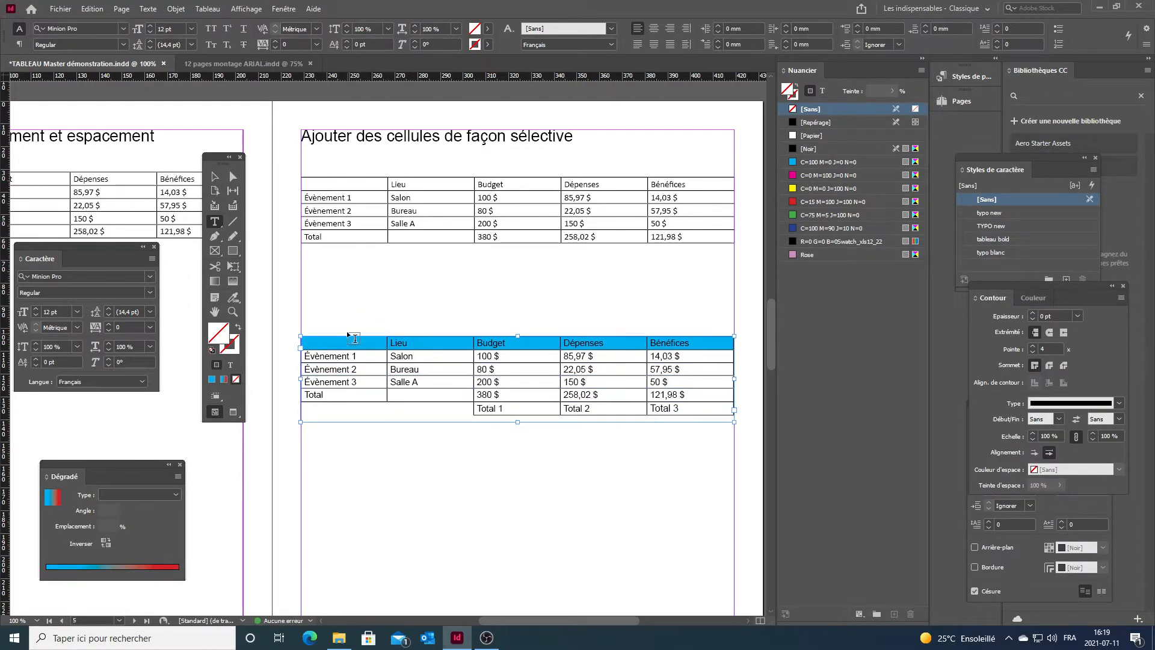
click(378, 343)
drag(378, 343, 306, 337)
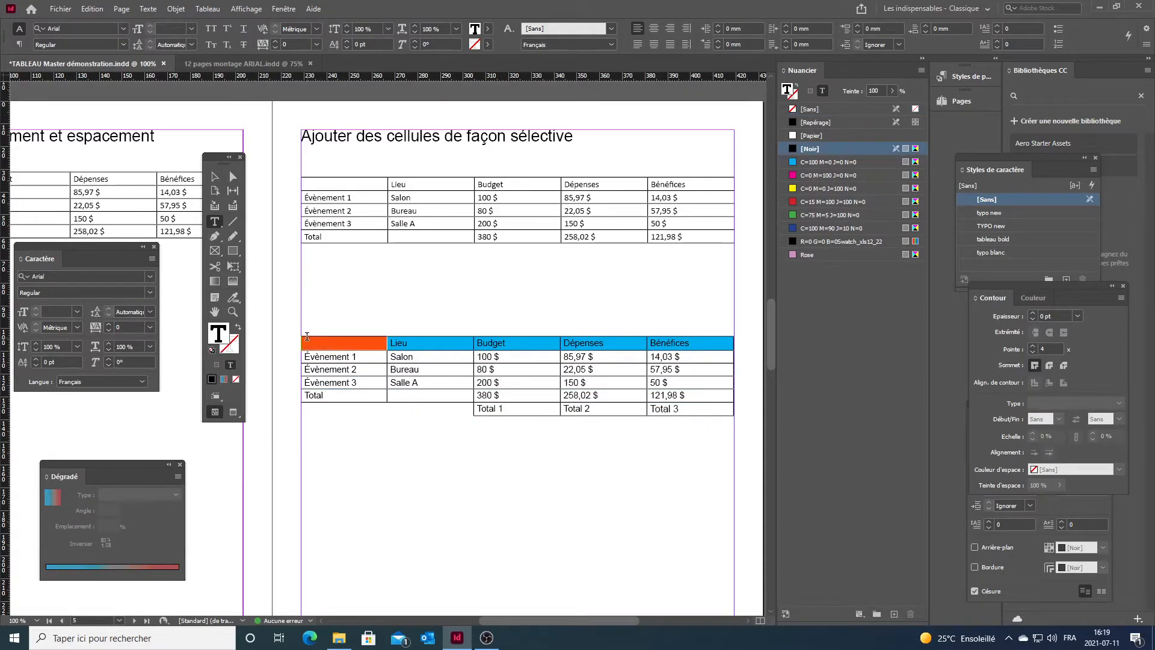
click(235, 379)
click(439, 476)
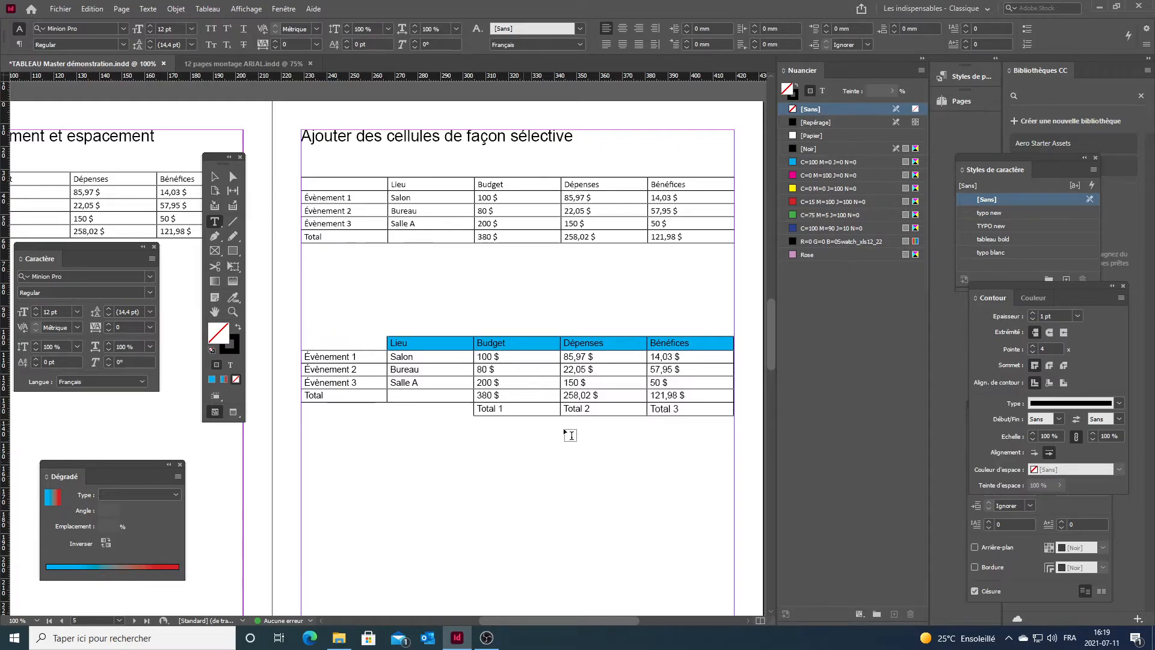
Fill the Total 1, Total 2 and Total 3 cells with the C=75 M=5 J=100 N=0 swatch.
double_click(674, 409)
drag(665, 404, 517, 410)
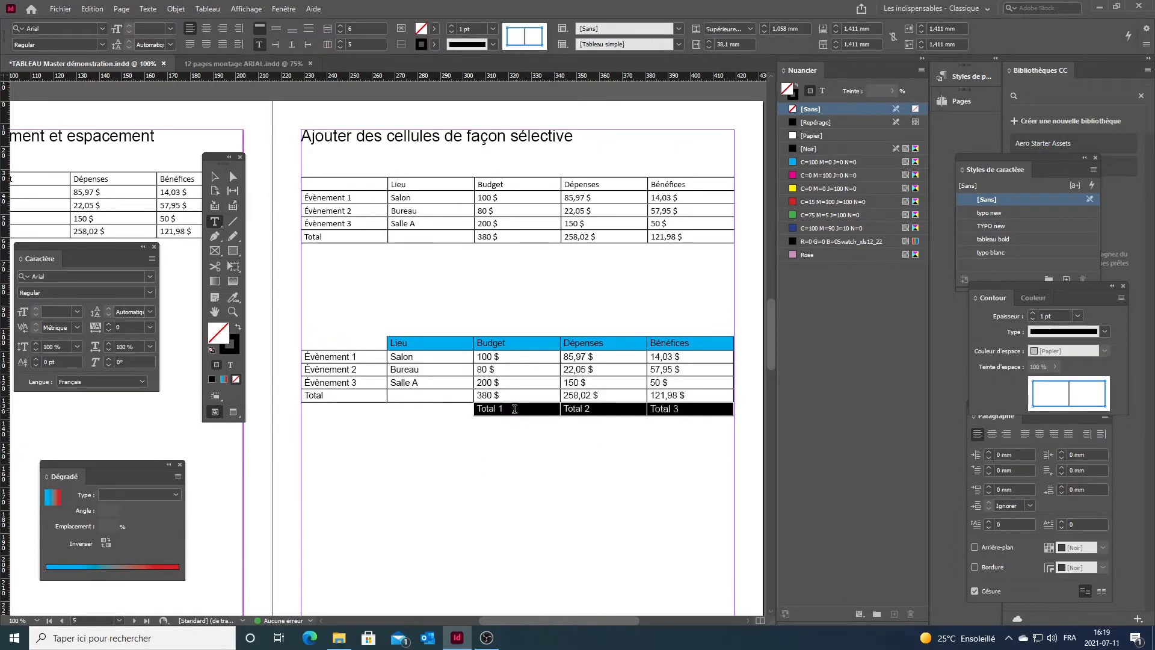
double_click(217, 342)
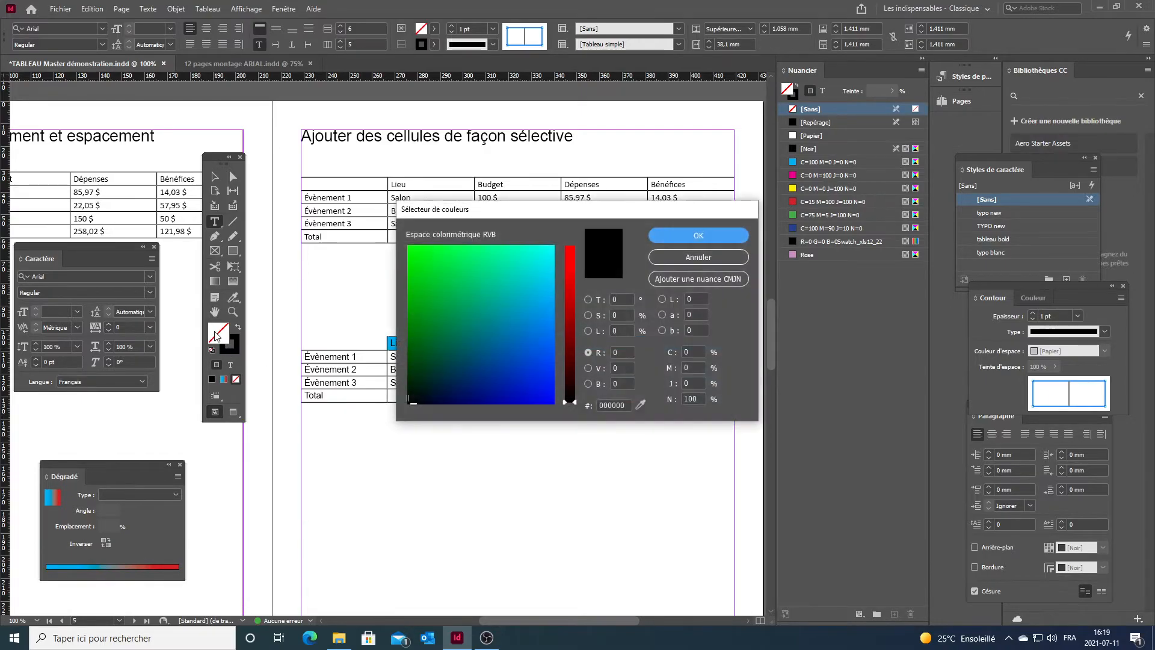
click(527, 295)
click(660, 258)
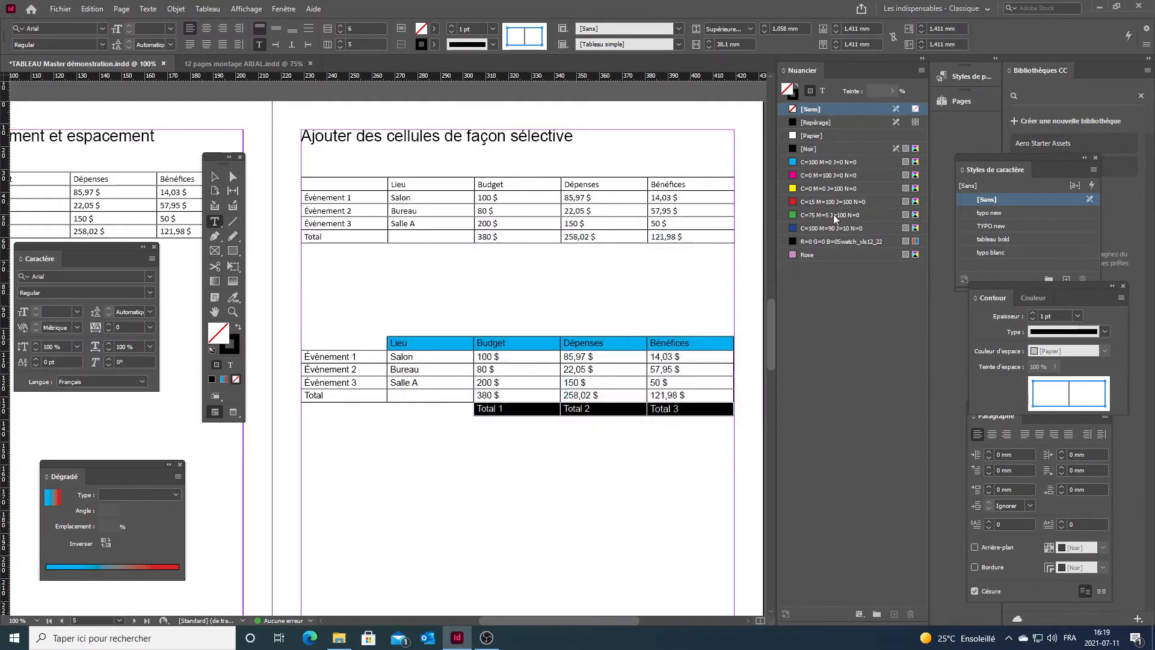
click(817, 215)
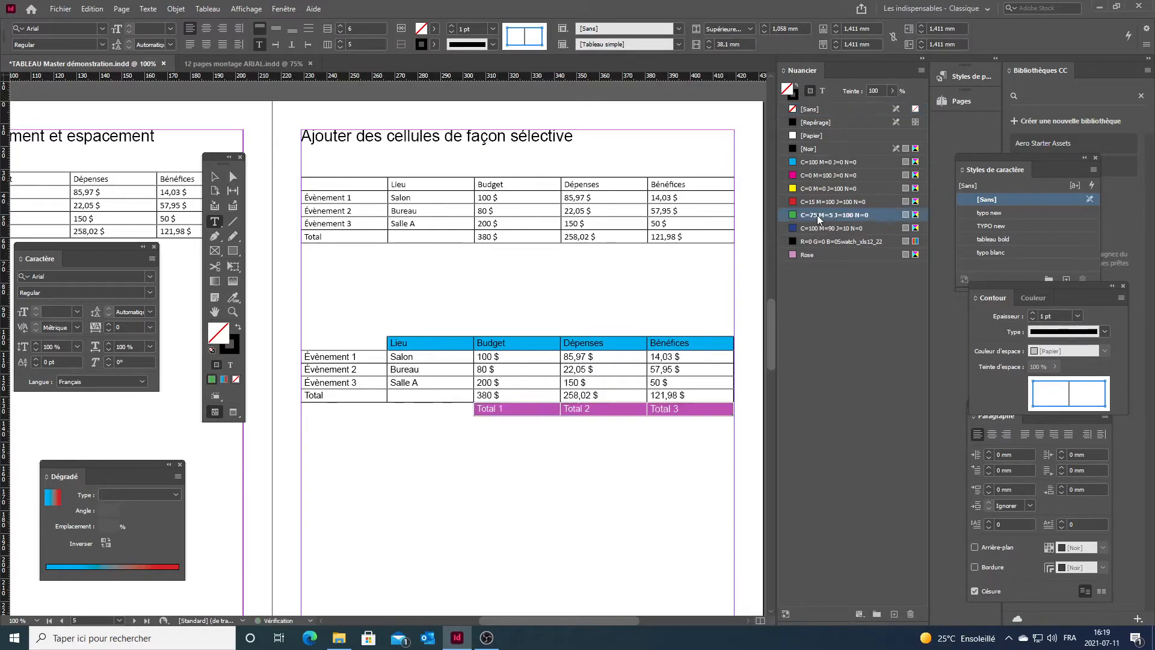
click(691, 457)
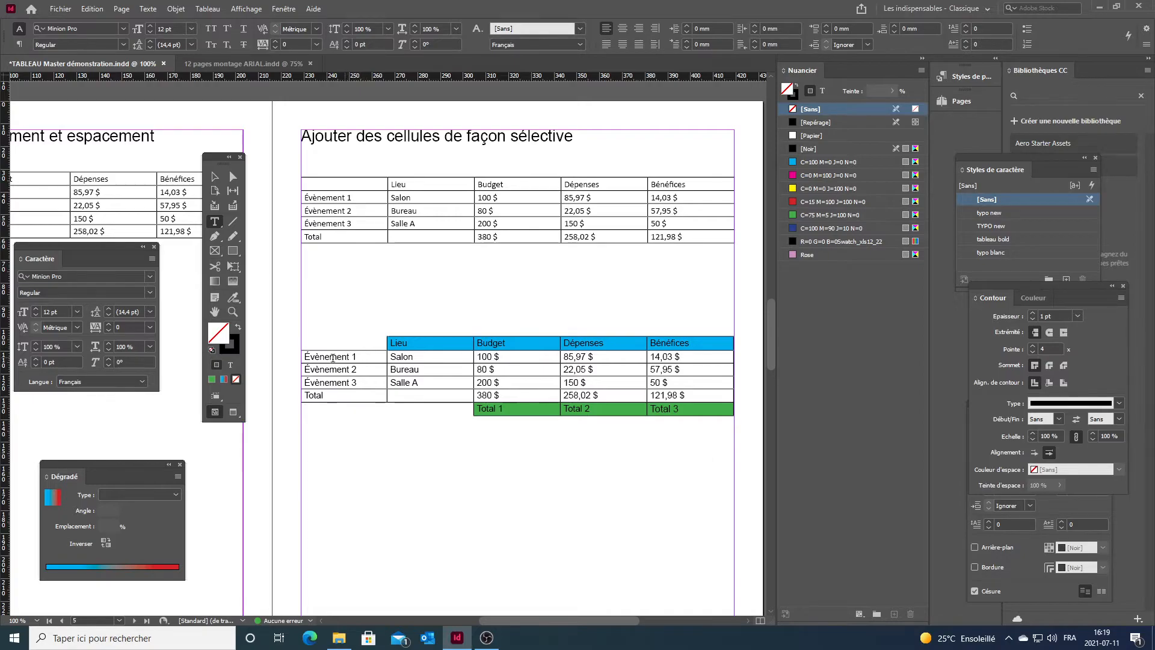
Fill the lower table's whole Évènement 1 row with the same C=75 M=5 J=100 N=0 green.
click(299, 359)
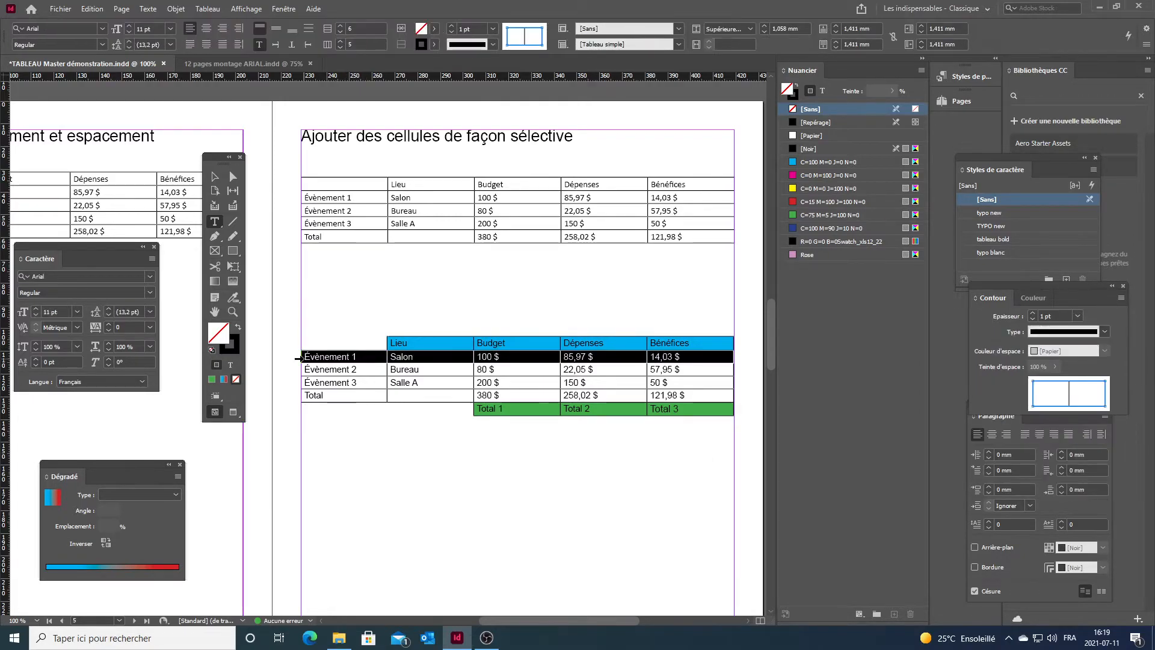
click(211, 379)
click(362, 458)
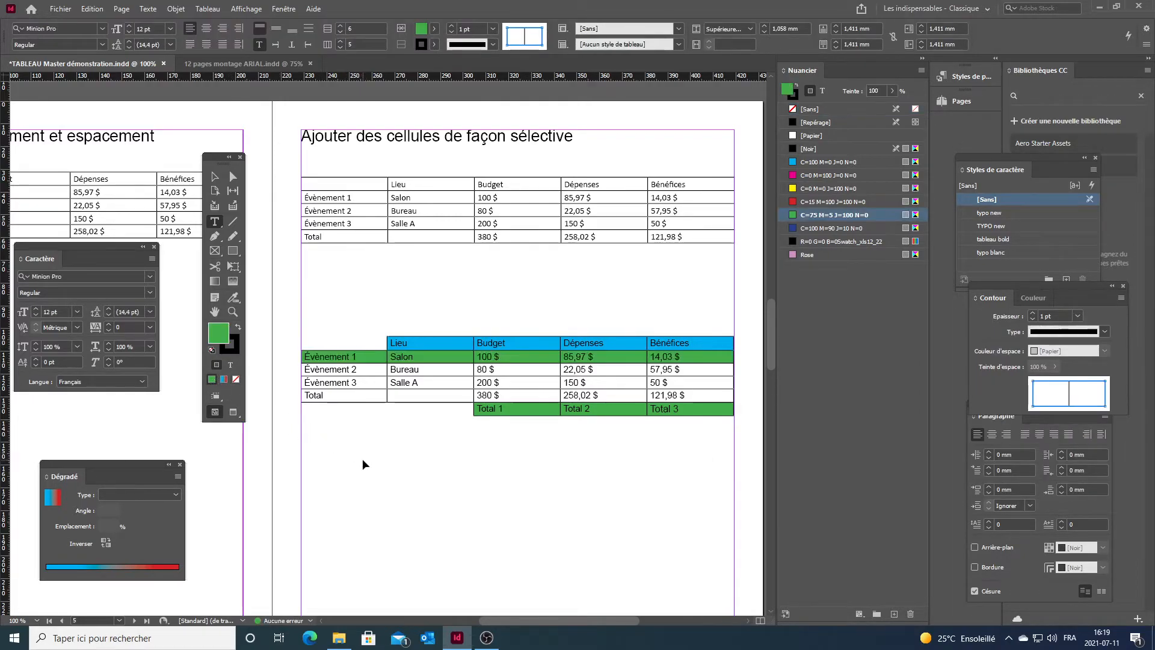
Fill the lower table's entire Lieu column with the C=0 M=0 J=100 N=0 swatch.
click(429, 337)
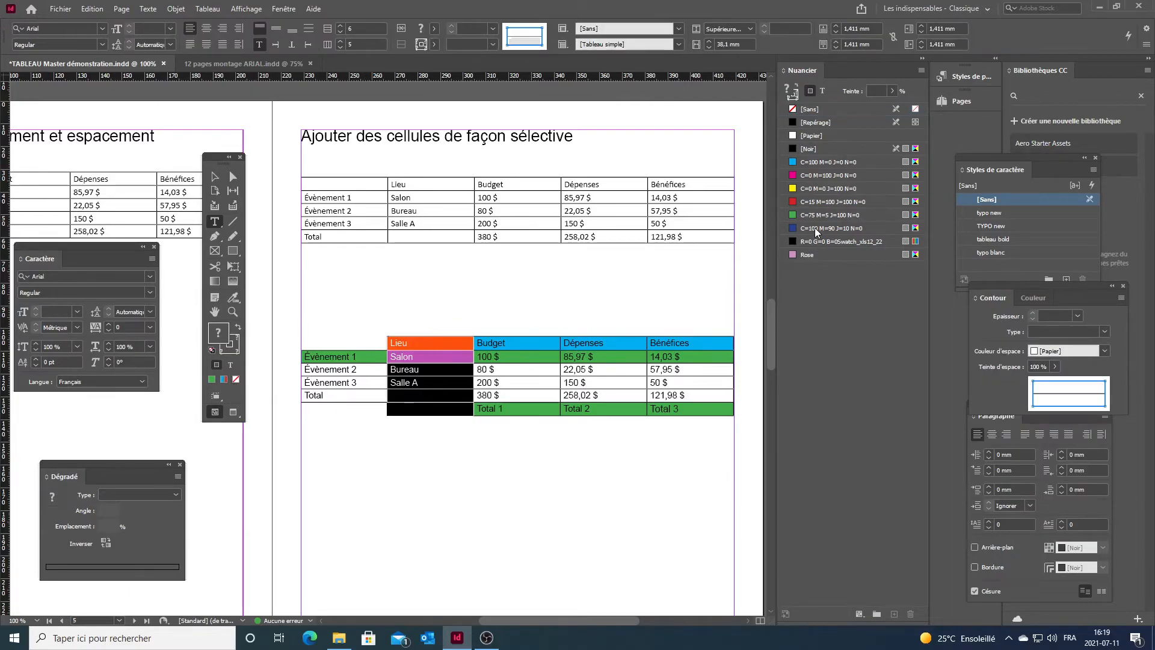
click(804, 193)
click(463, 486)
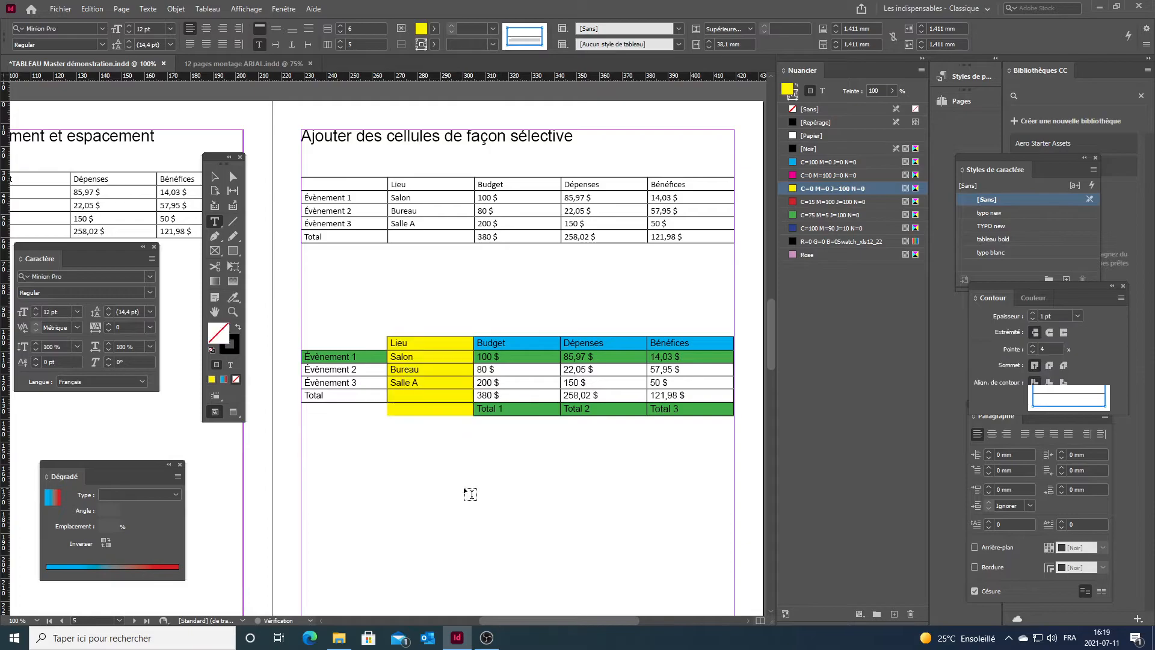
Remove the fill from the borderless bottom cell of the Lieu column, beside Total 1.
click(458, 409)
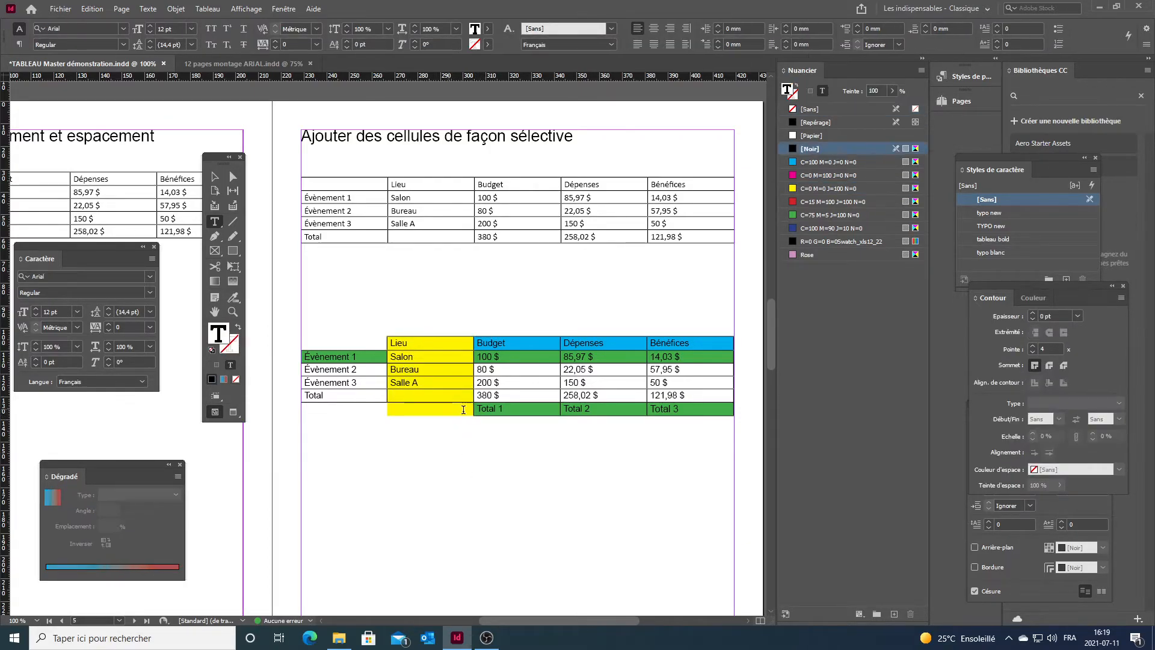
drag(470, 409, 394, 409)
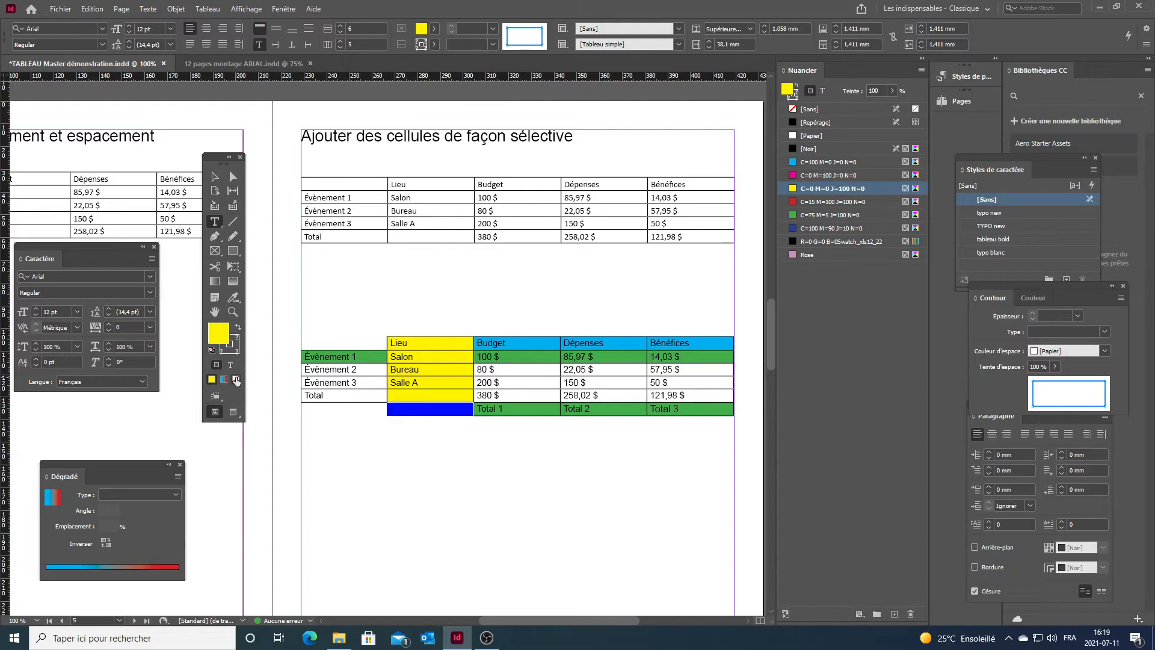
click(212, 350)
click(454, 479)
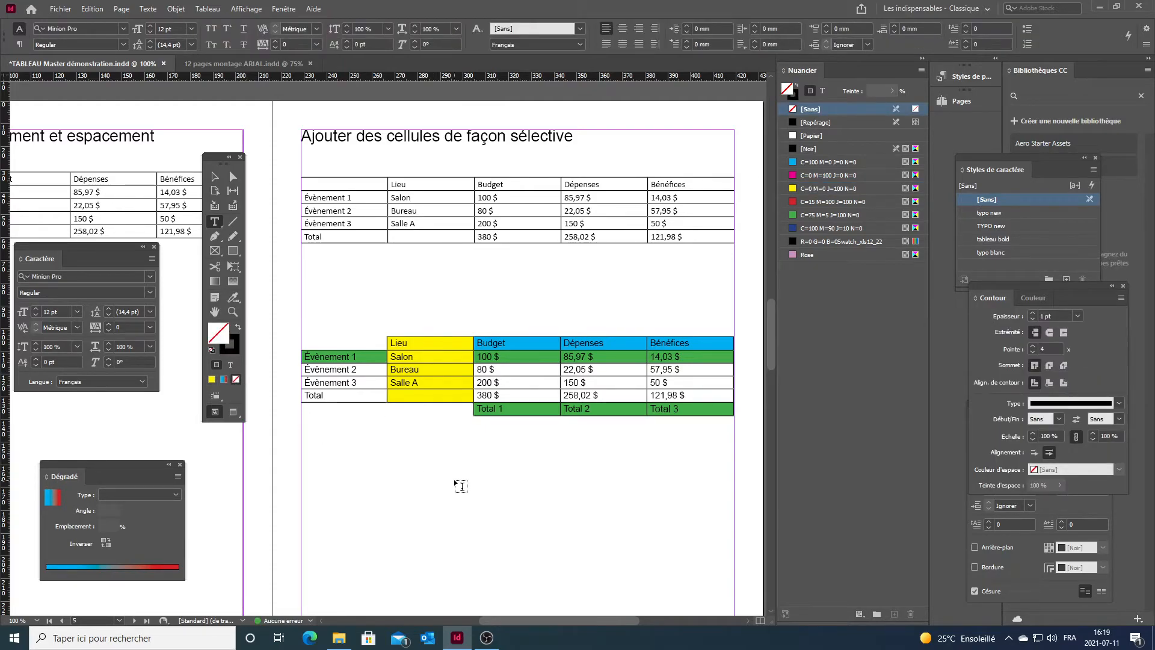
Move the lower table's frame up towards the upper table and extend its lower edge well below the table.
drag(507, 370, 501, 337)
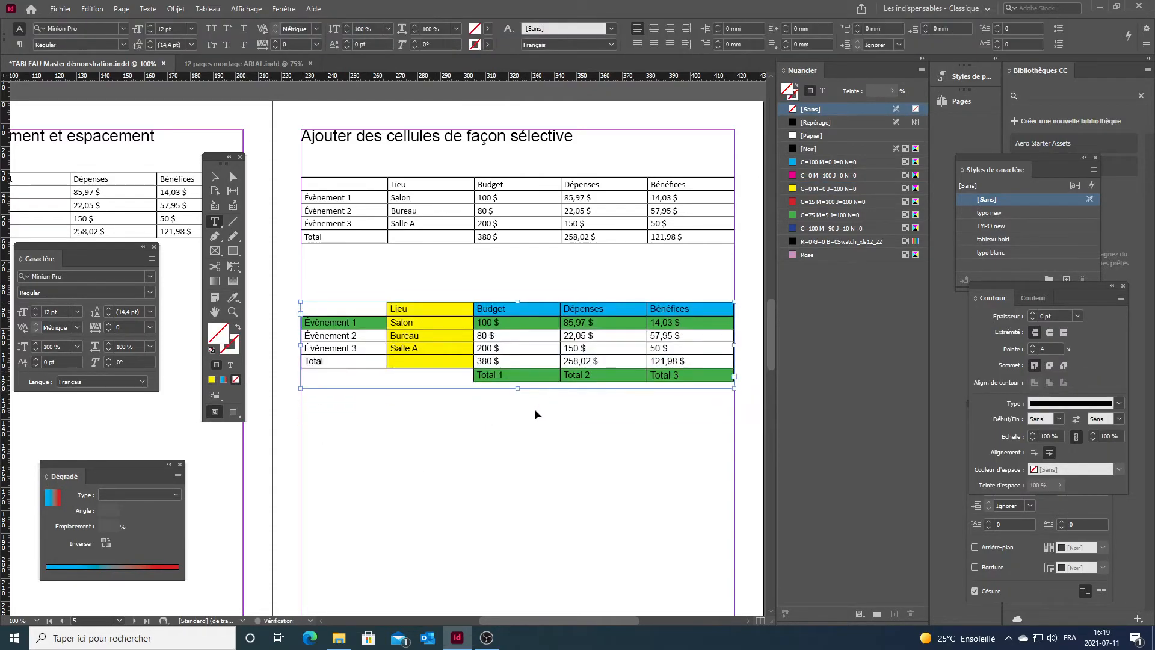
drag(517, 388, 517, 553)
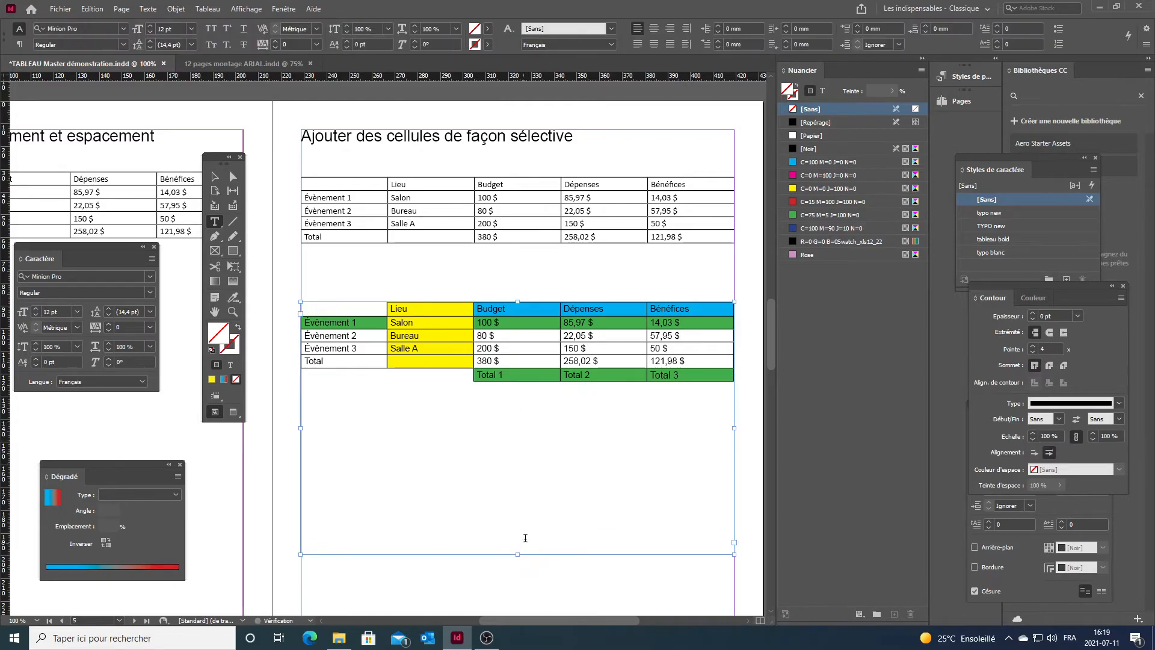
Increase the heights of the Total 1–3 row, the Total row and the Évènement 3 row.
drag(527, 381, 526, 486)
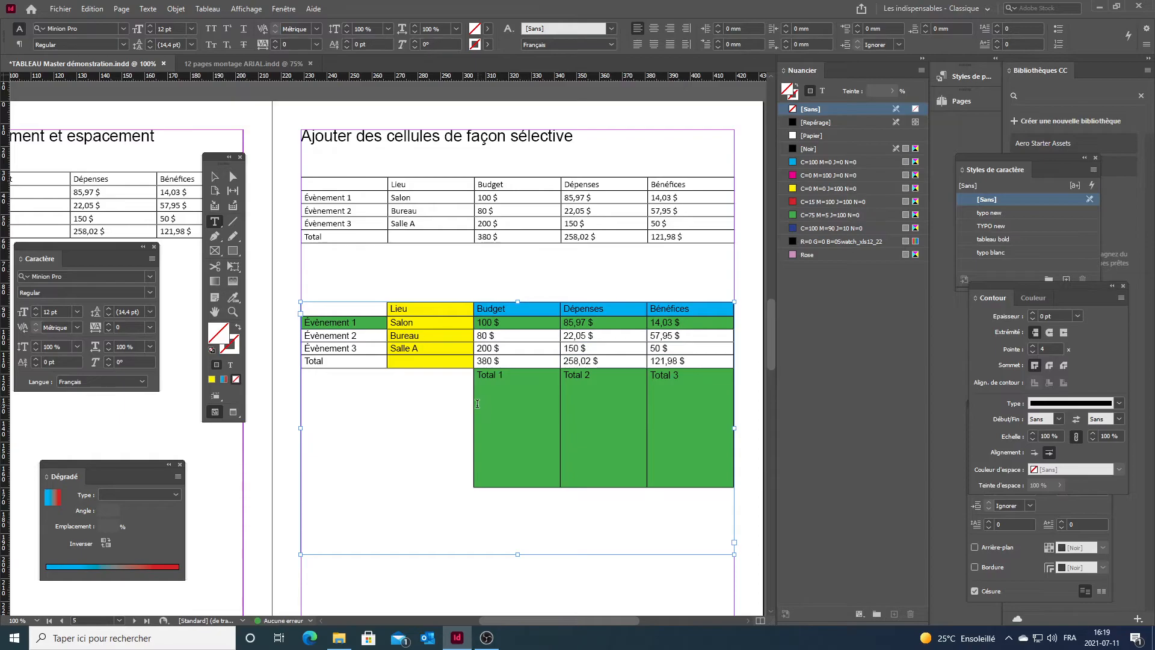
drag(459, 366, 462, 394)
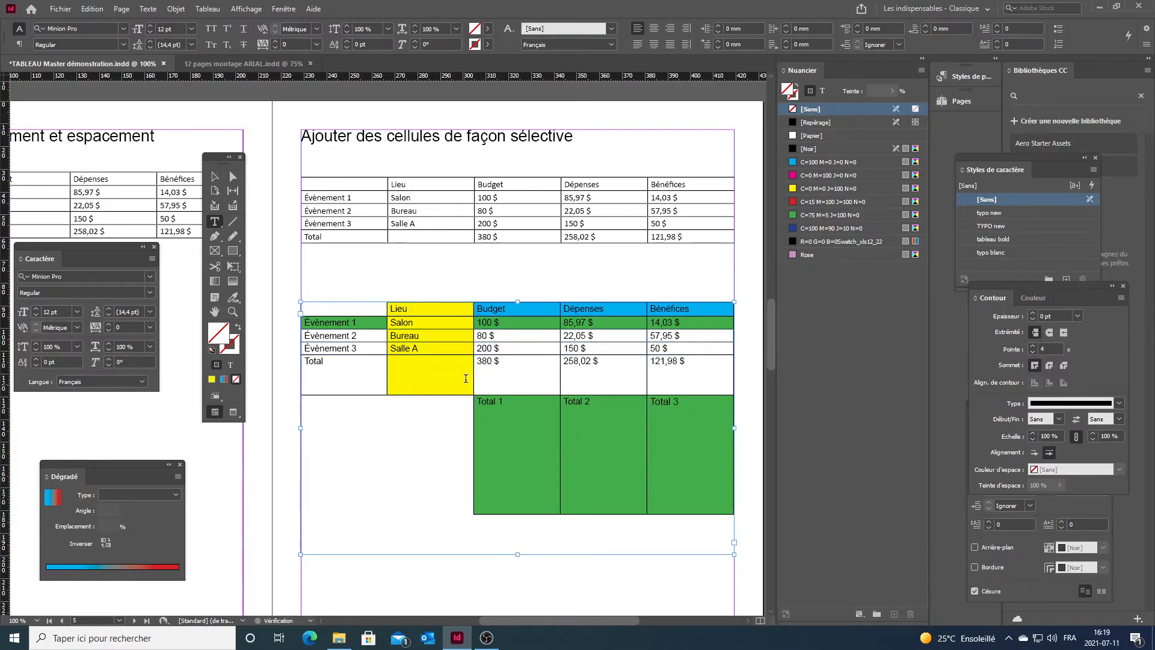
drag(463, 355, 460, 374)
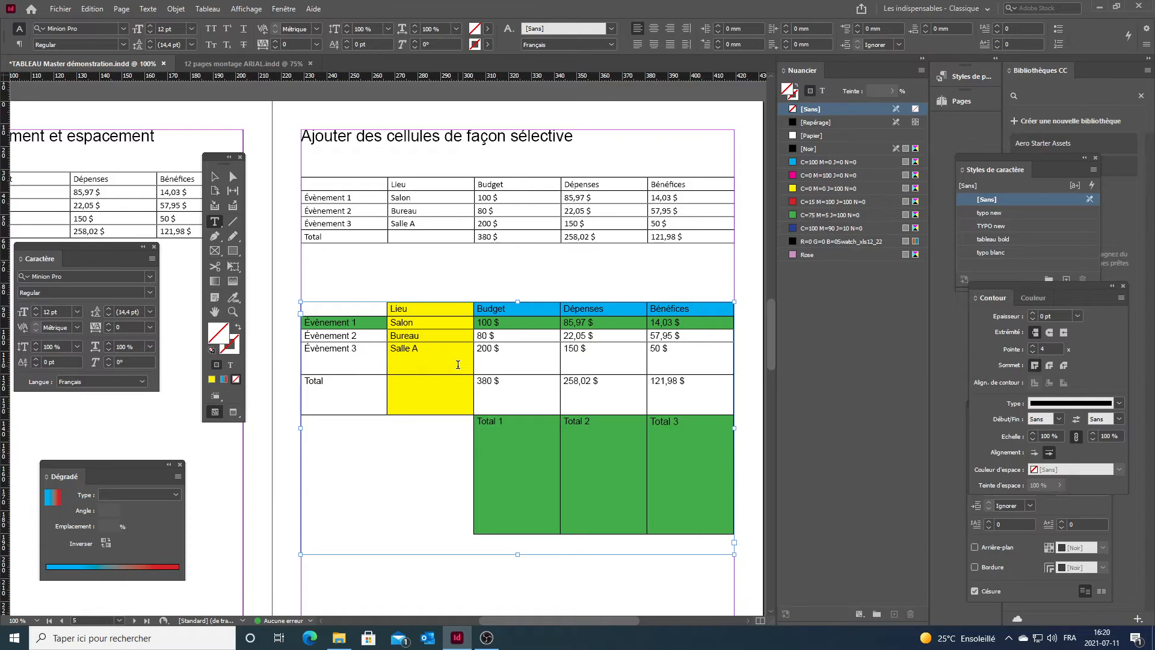
Narrow the lower table's Budget and Dépenses columns and widen Bénéfices out to the frame's edge.
drag(648, 363, 538, 362)
drag(670, 360, 734, 359)
click(743, 310)
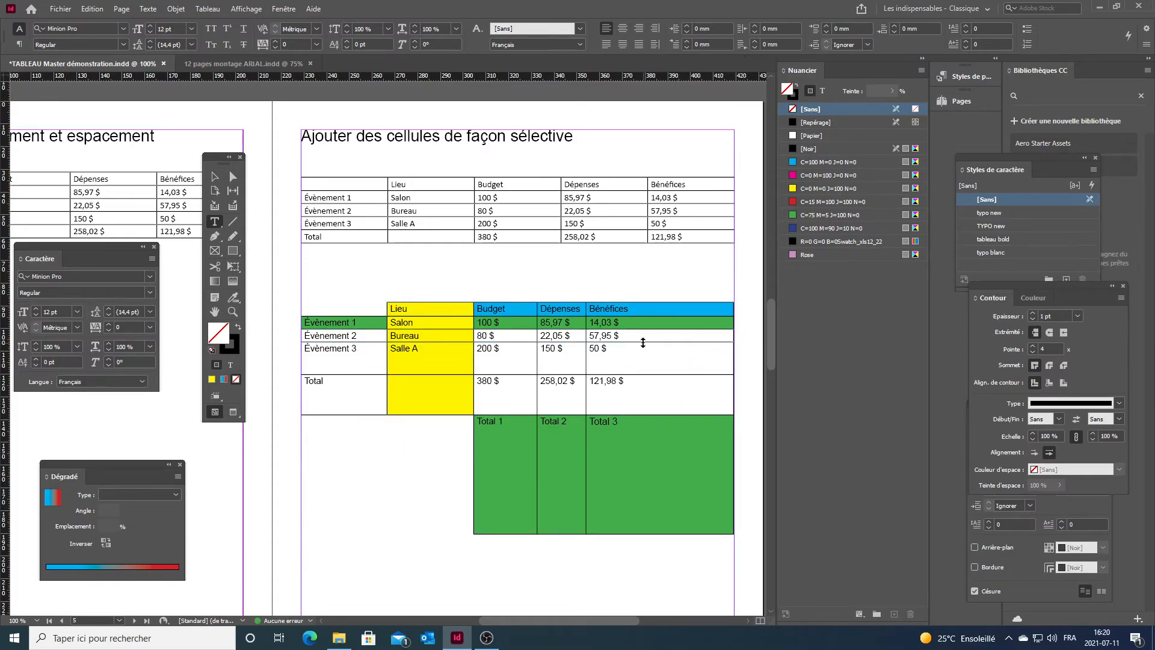
Select the whole lower table and distribute its rows and columns evenly.
click(298, 299)
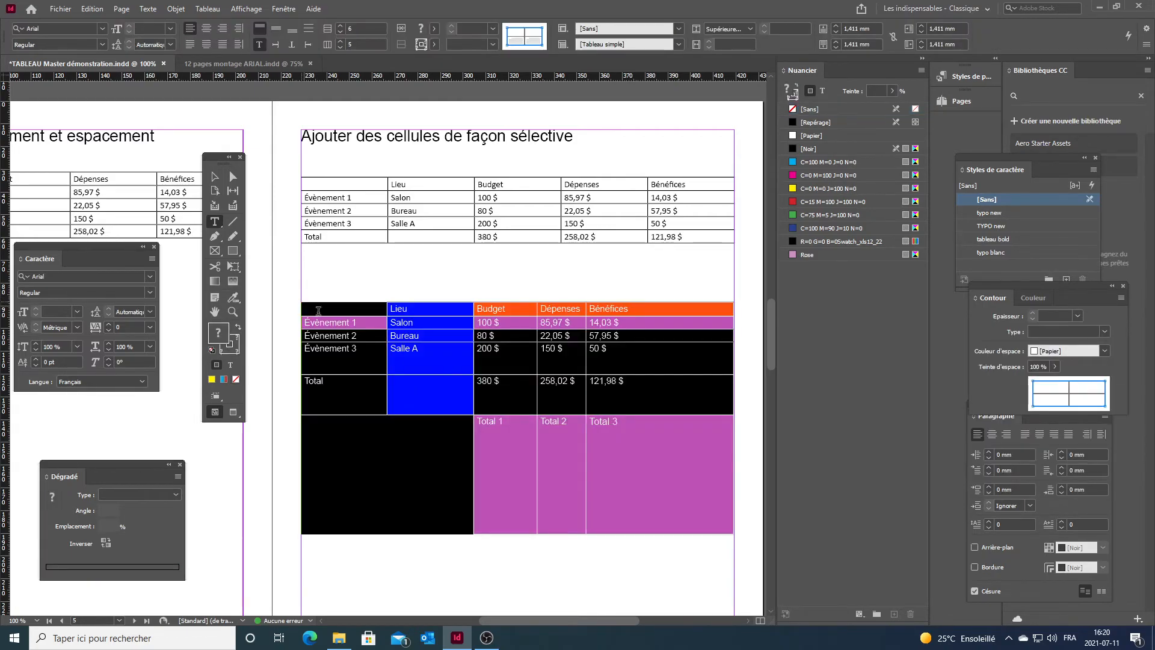
click(208, 9)
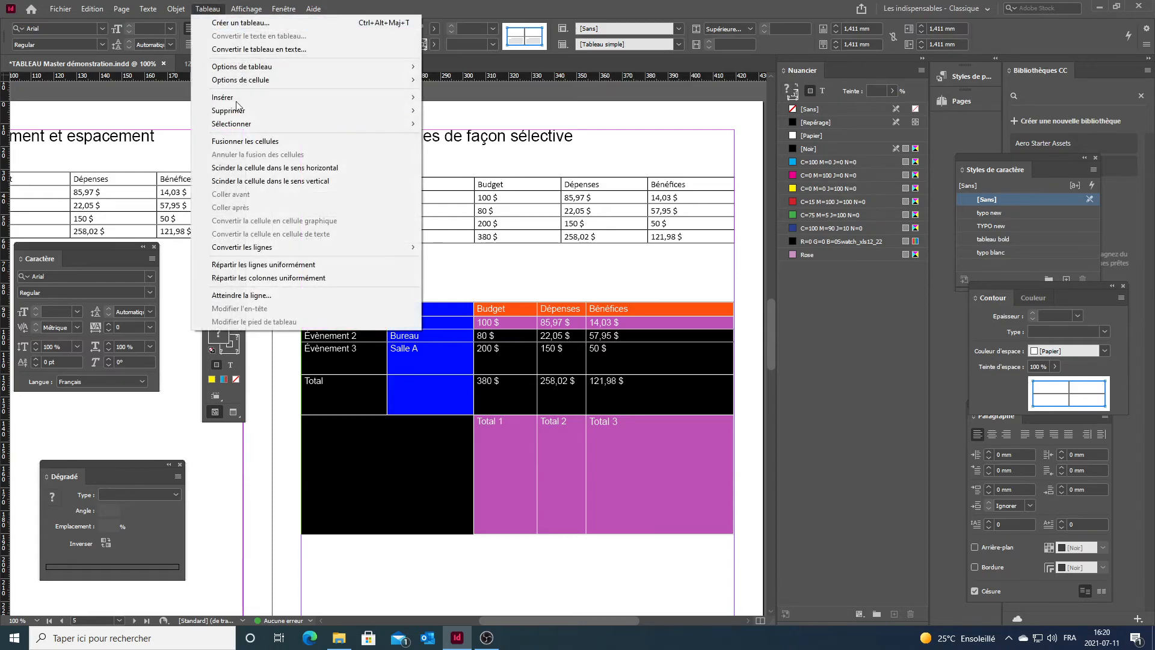
click(279, 264)
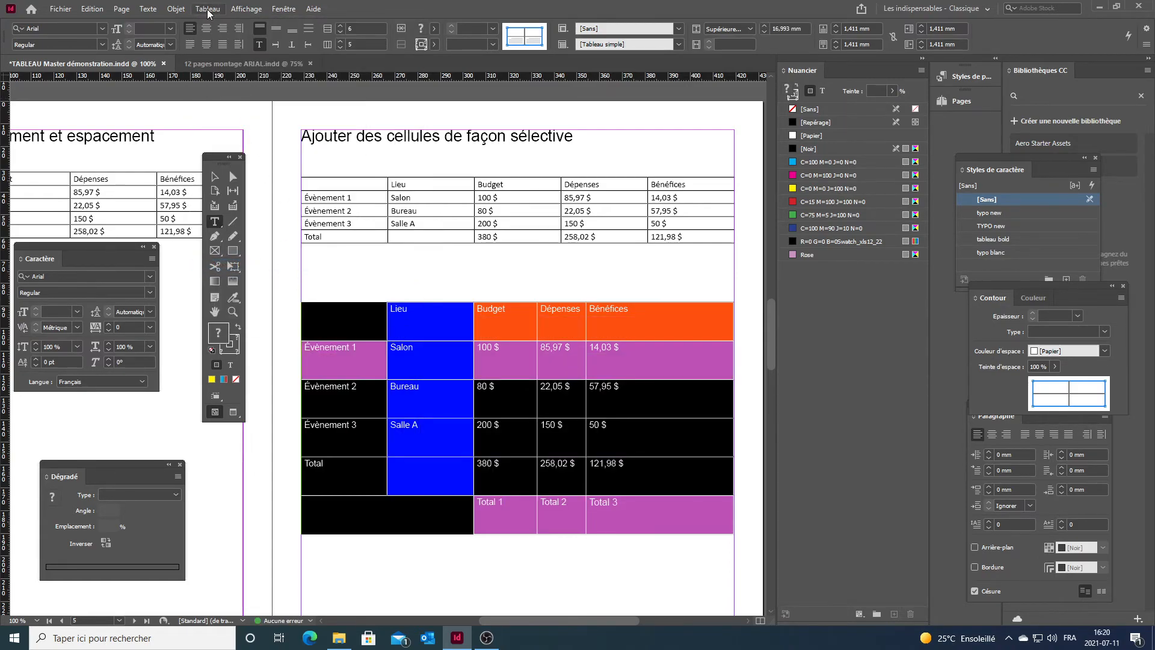
click(208, 9)
click(276, 279)
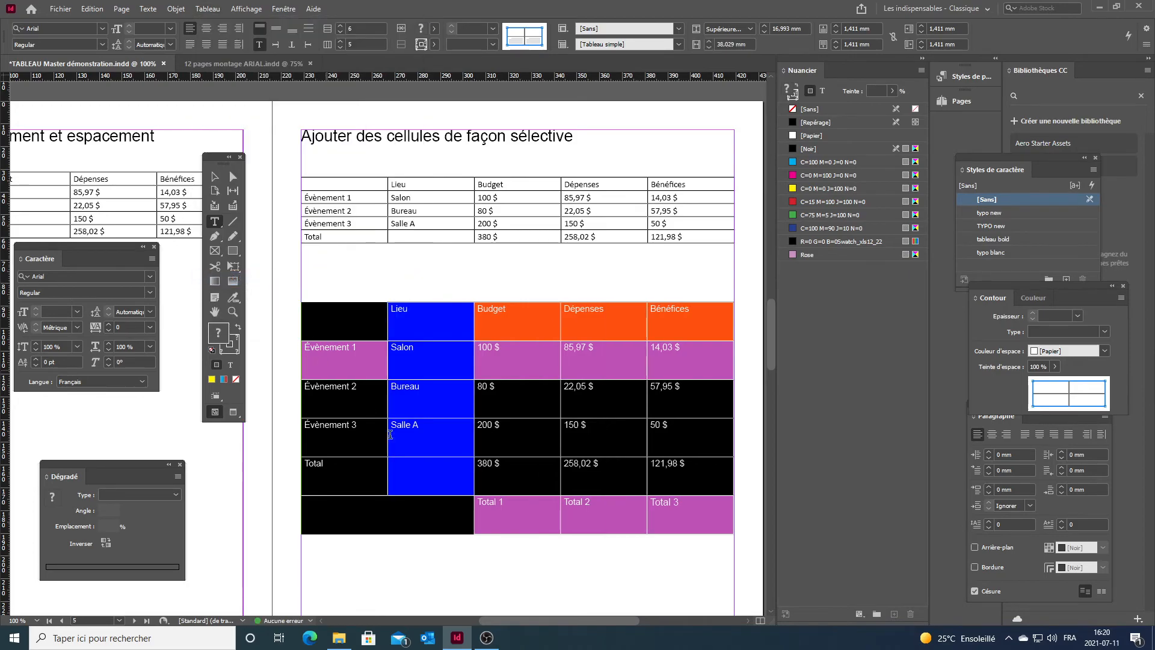
click(534, 555)
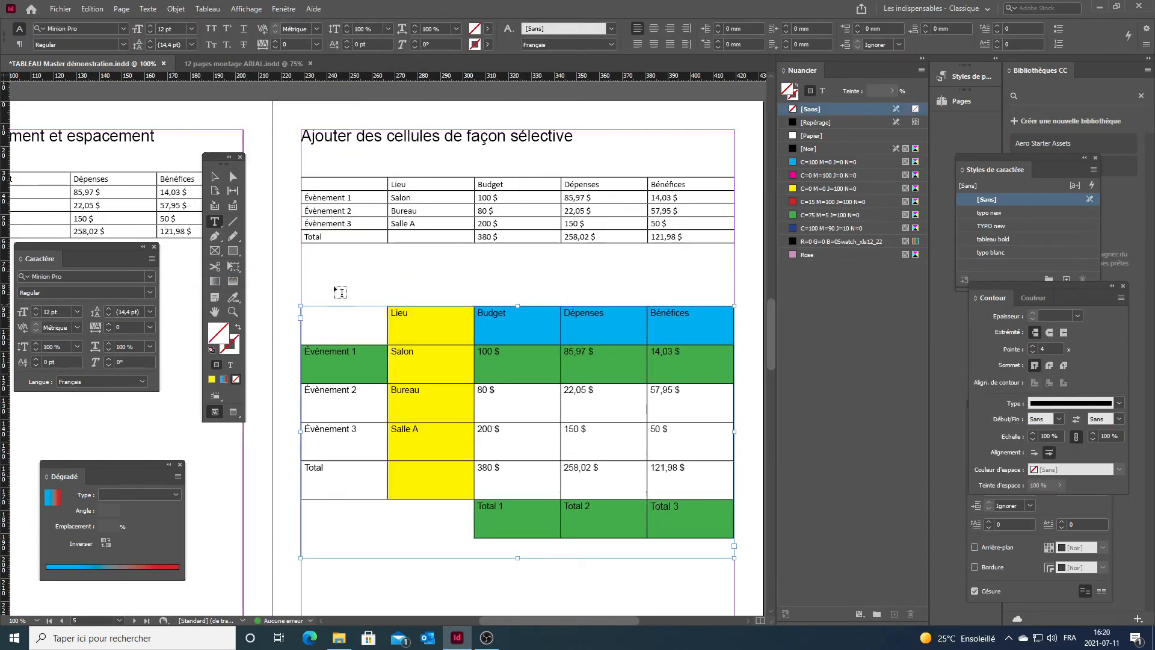
Set the whole lower table's vertical justification to Centrer and centre its text horizontally.
click(299, 303)
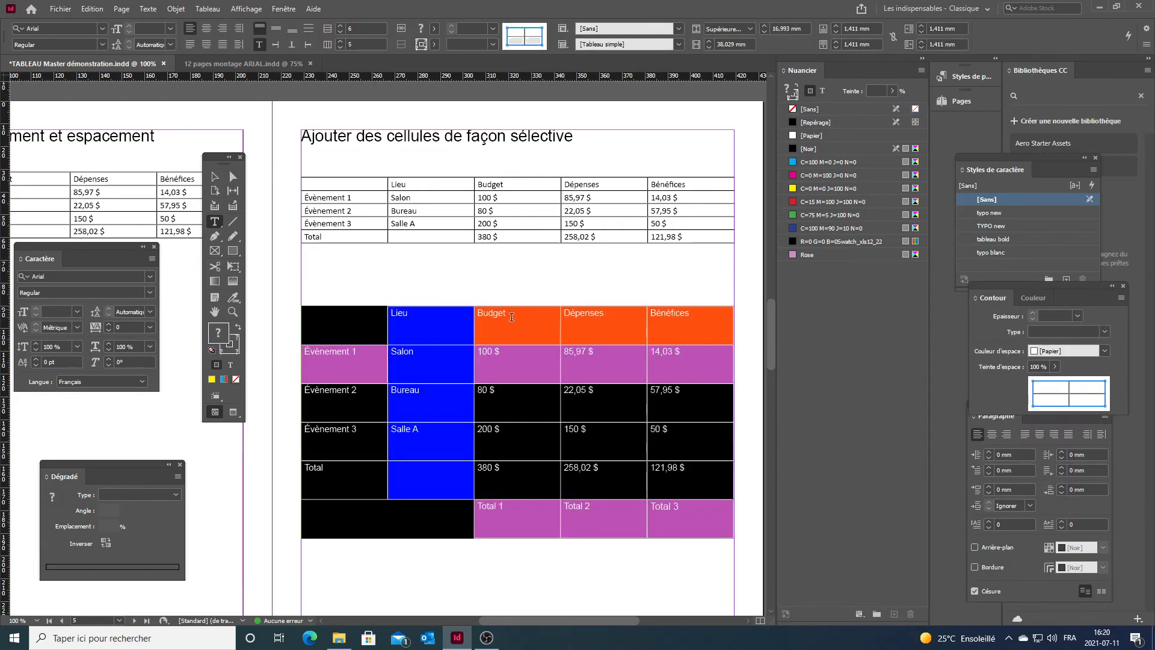
click(214, 10)
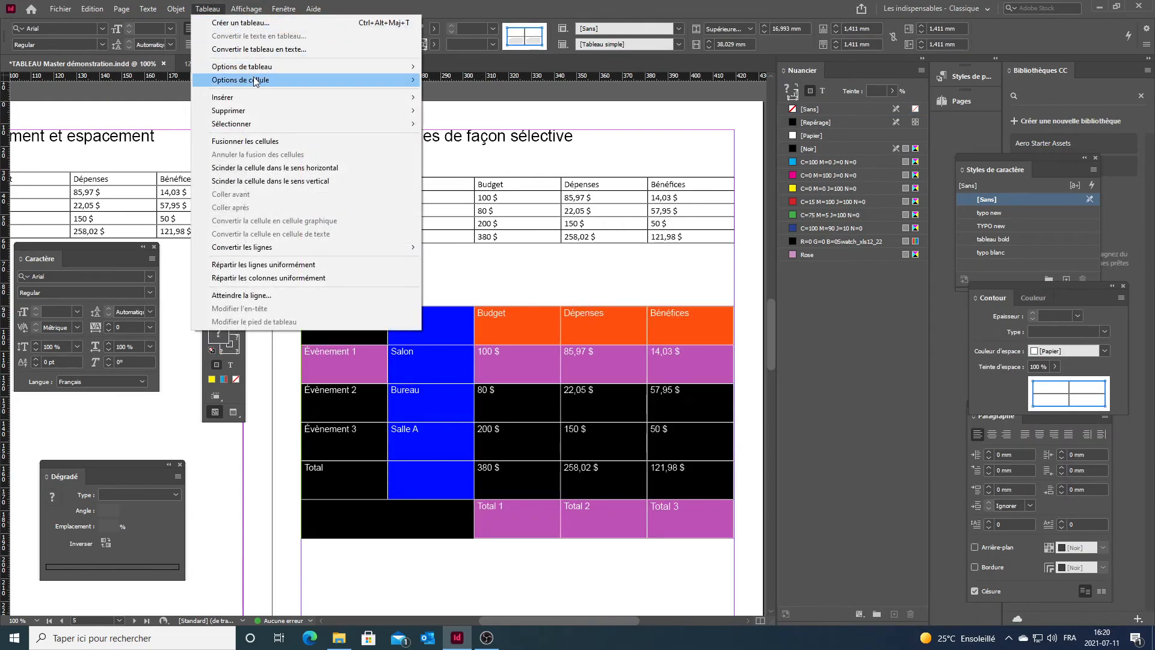
mouse_move(385, 80)
click(451, 80)
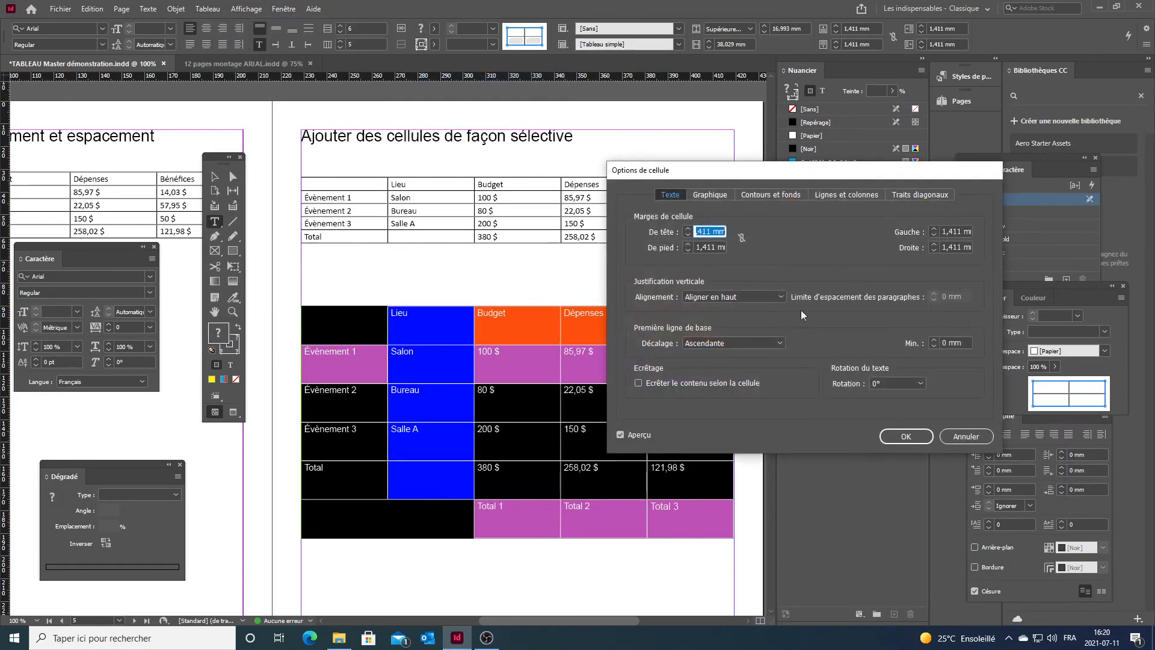
click(739, 298)
click(741, 321)
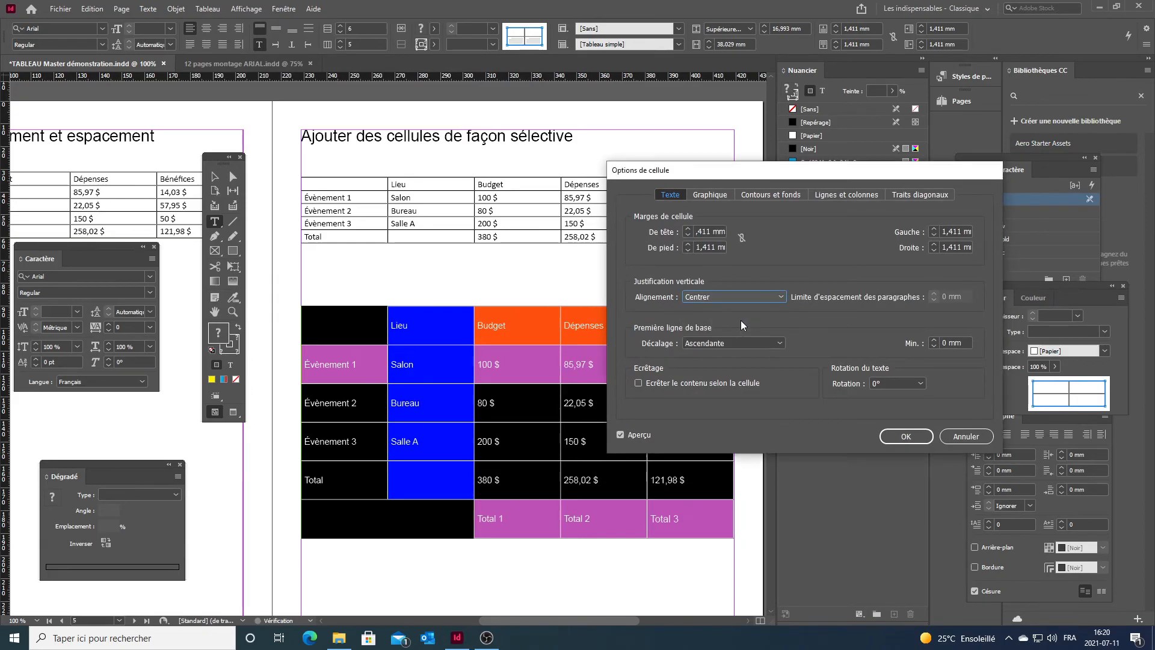
click(904, 437)
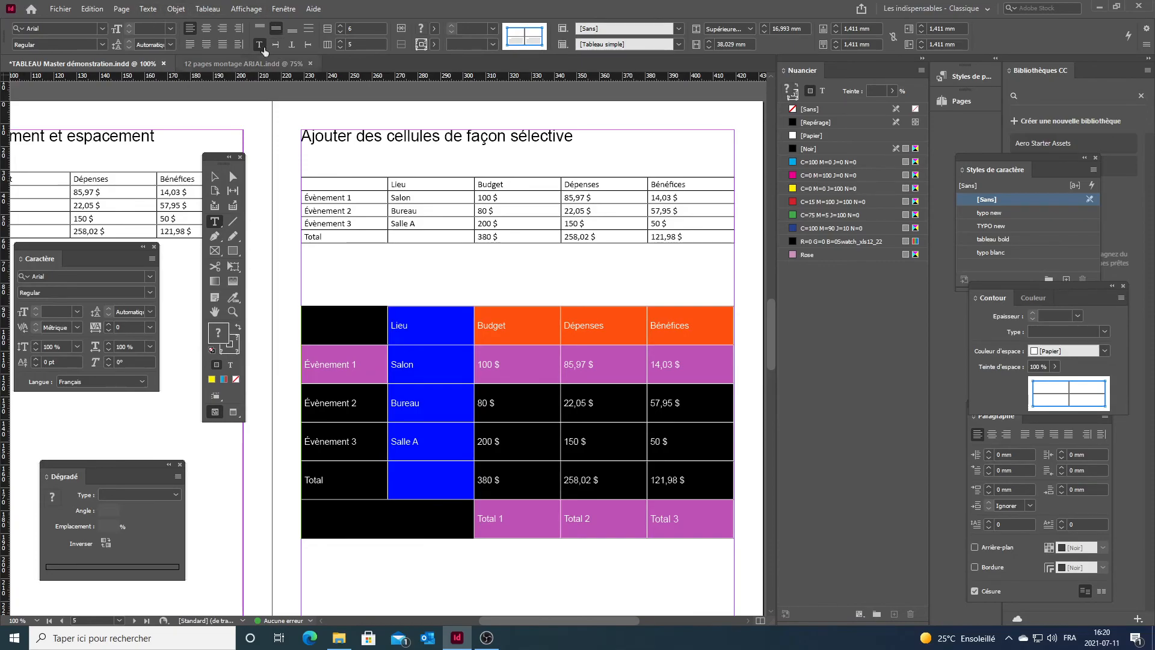
click(205, 29)
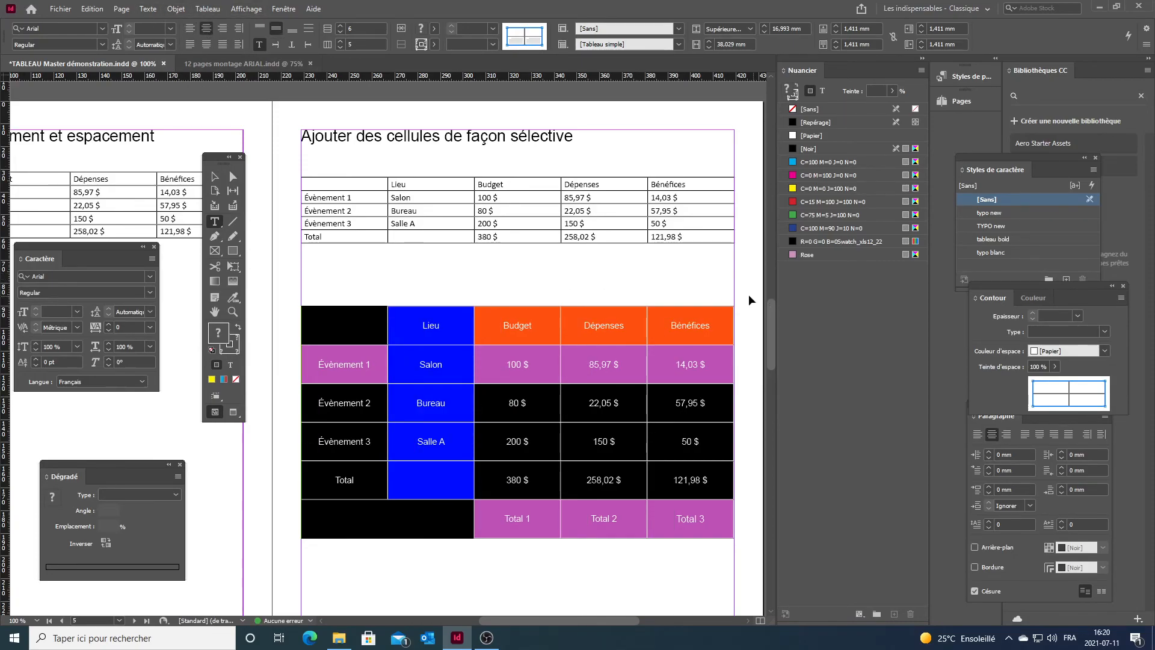
click(751, 295)
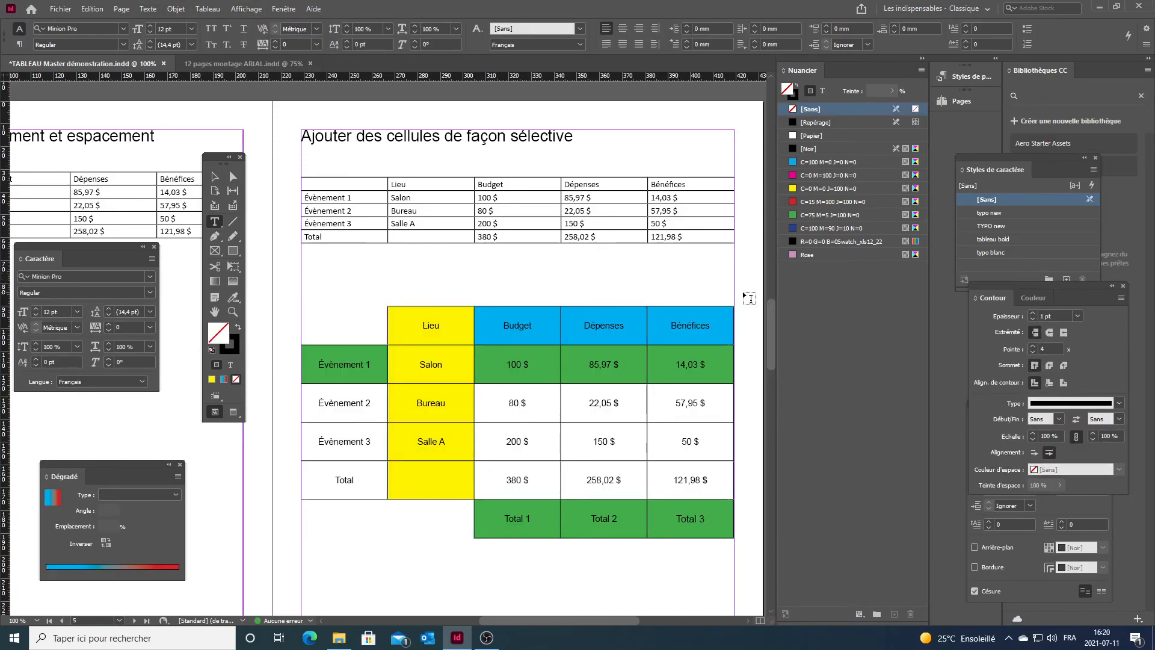